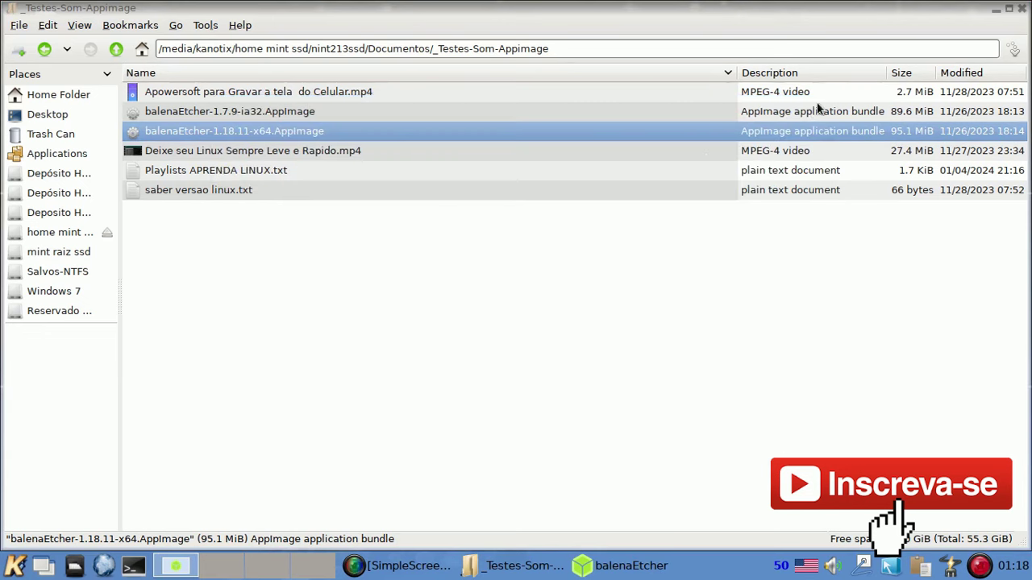
Play the Apowersoft video with VLC media player, accepting its privacy and network access policy, and close the player and the file manager
click(817, 106)
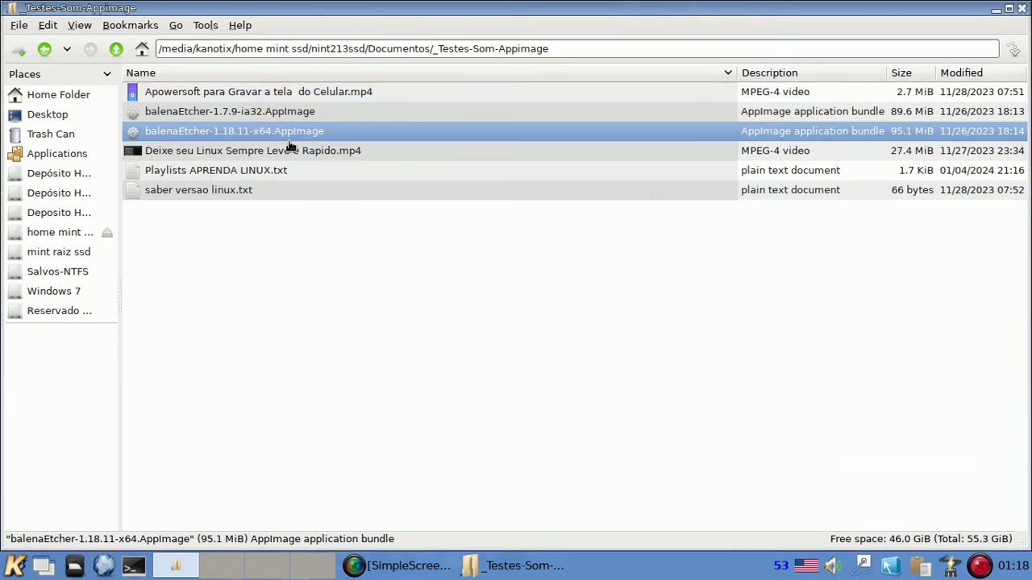
right_click(229, 96)
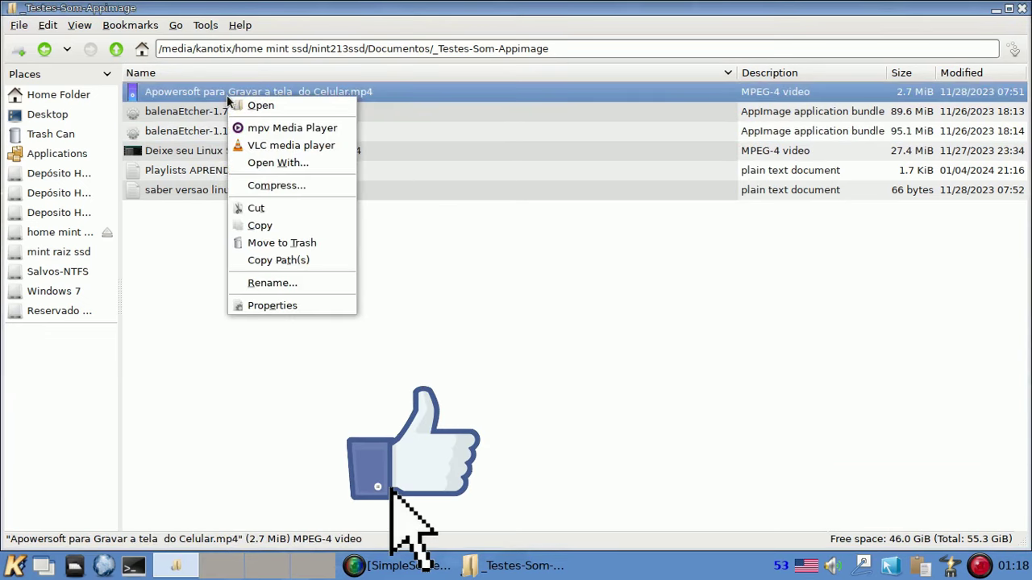
click(283, 144)
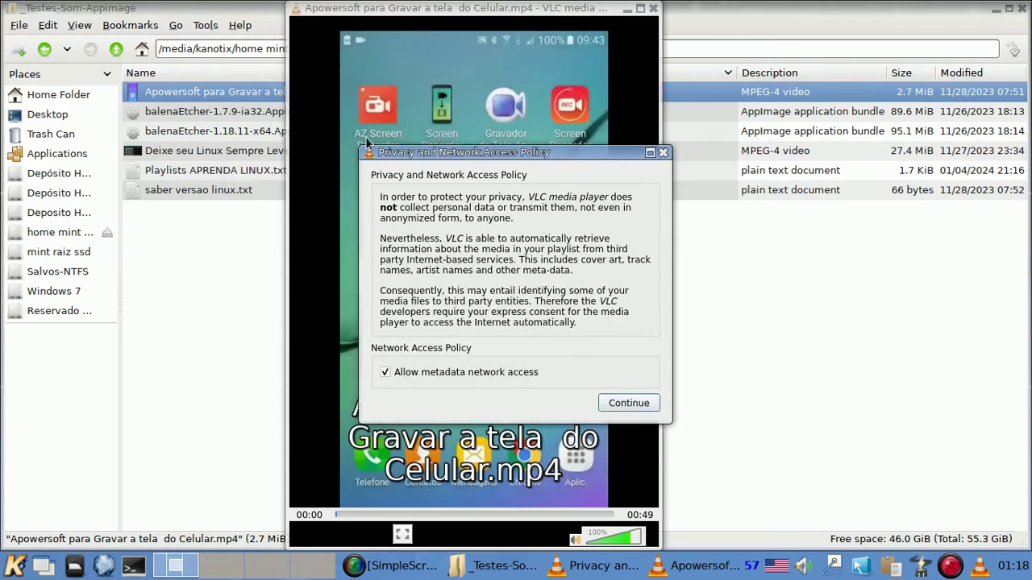
click(628, 403)
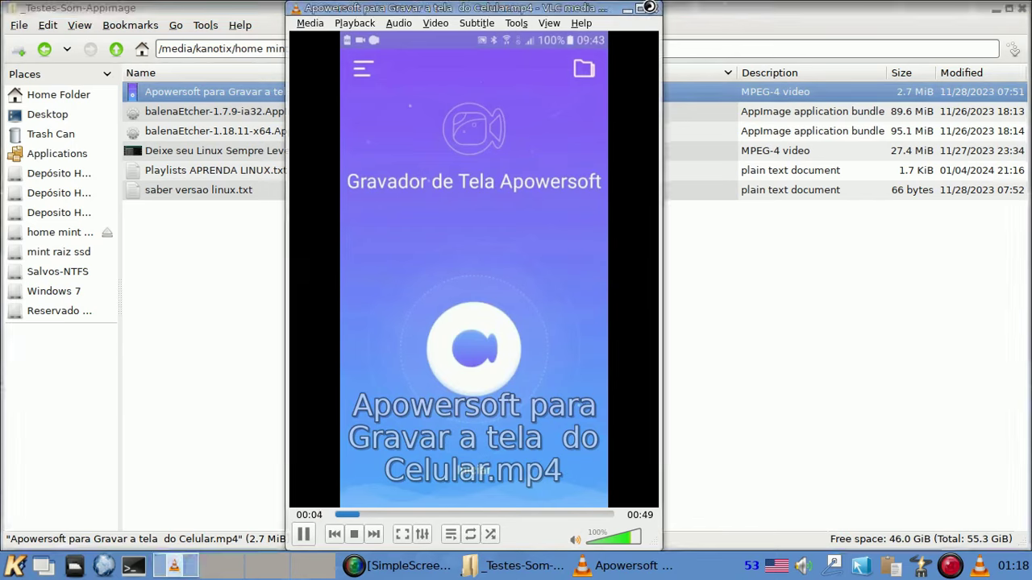
click(652, 8)
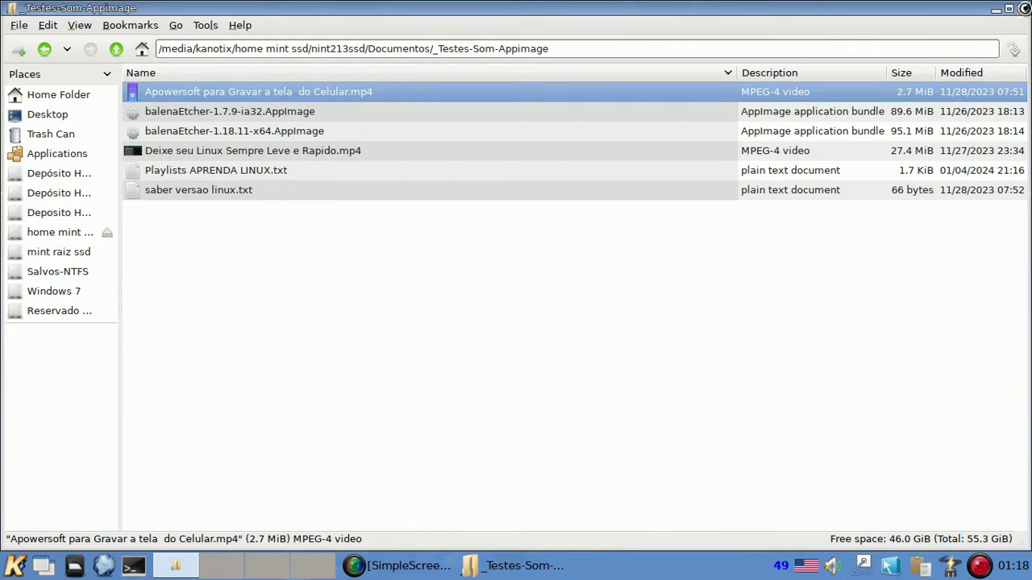
click(1020, 10)
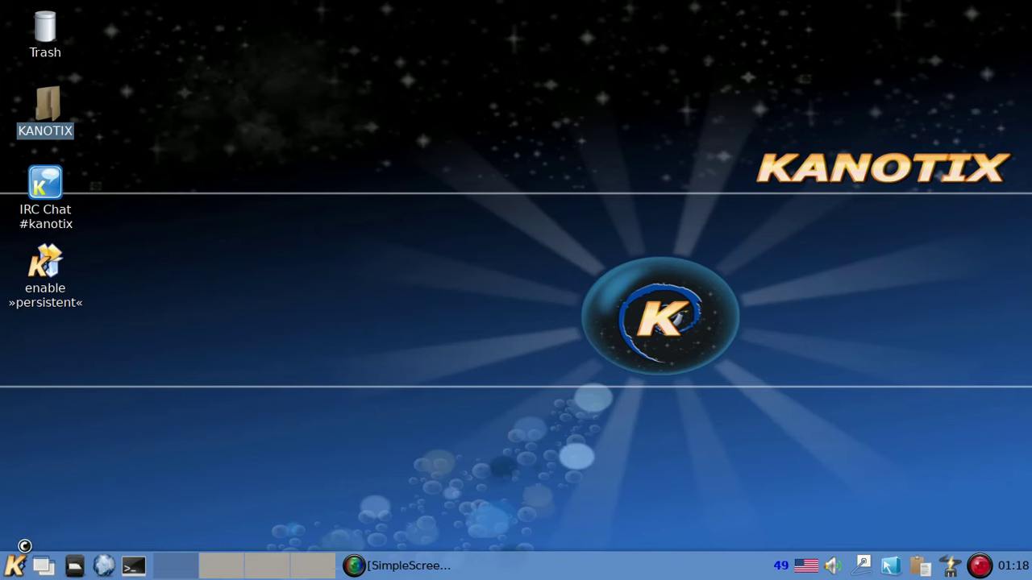
Examine the programs offered in each application category, from Accessories, Games, Graphics, Internet and KANOTIX through to Universal Access
click(14, 566)
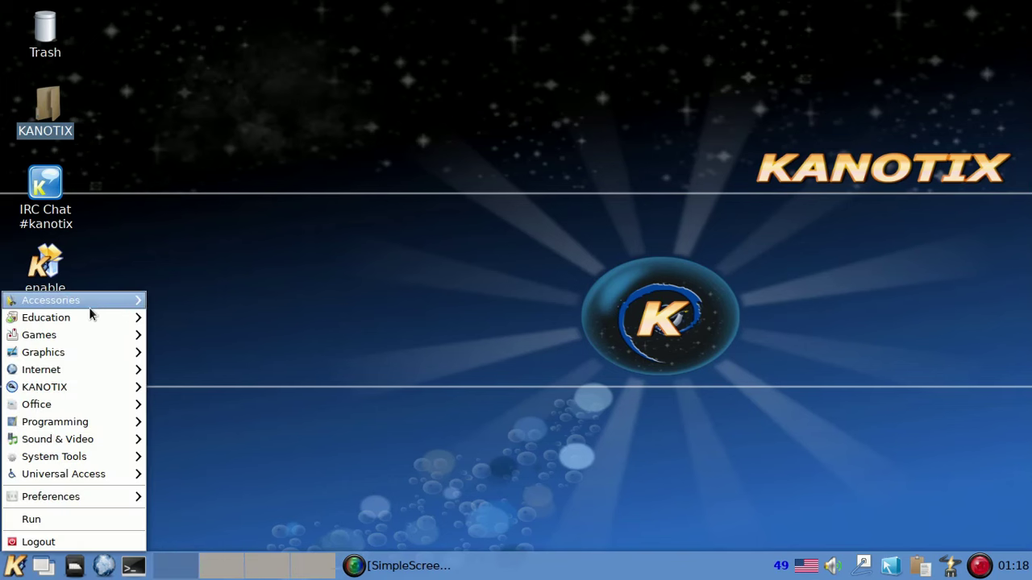
mouse_move(99, 302)
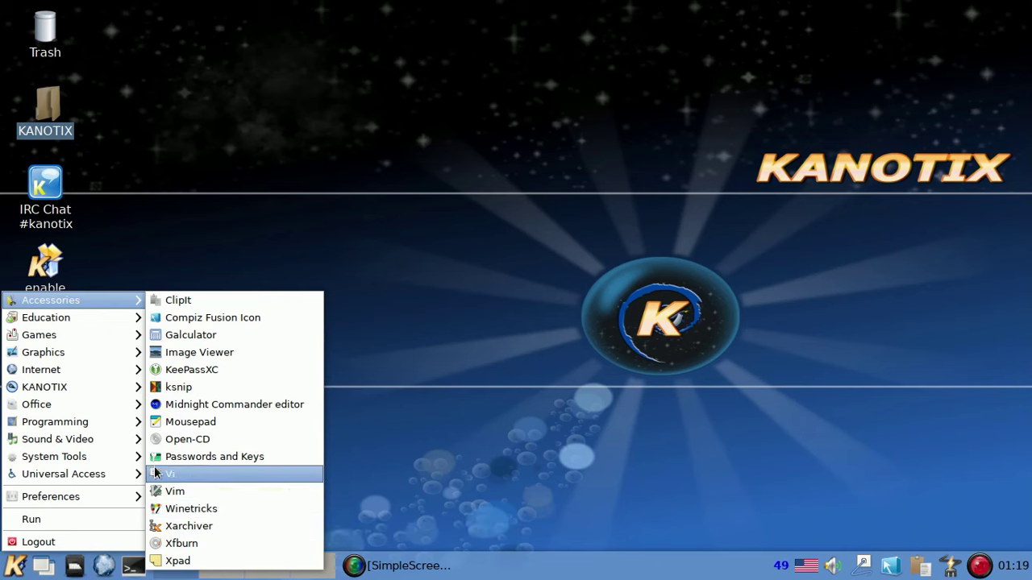
mouse_move(86, 321)
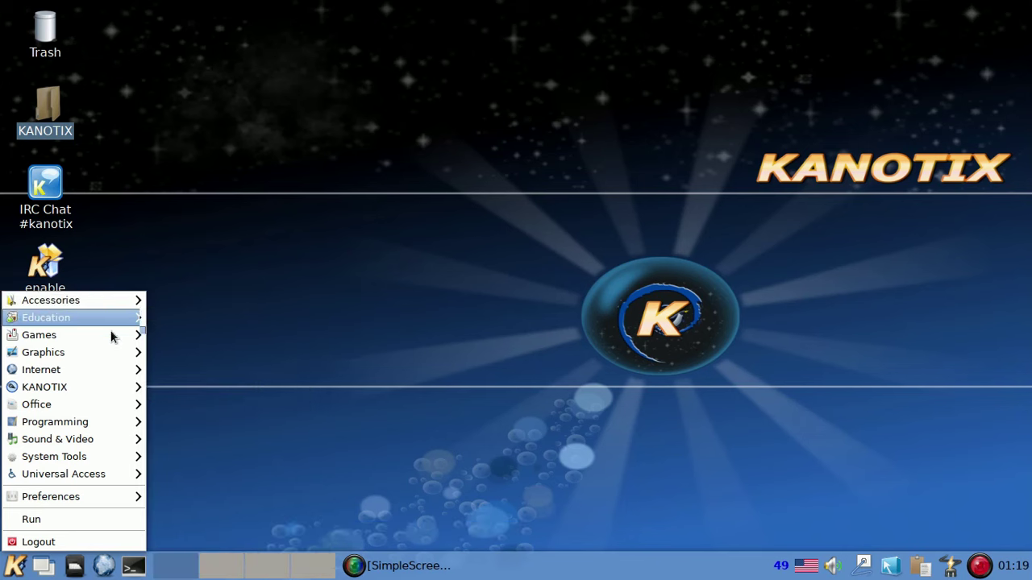
mouse_move(111, 336)
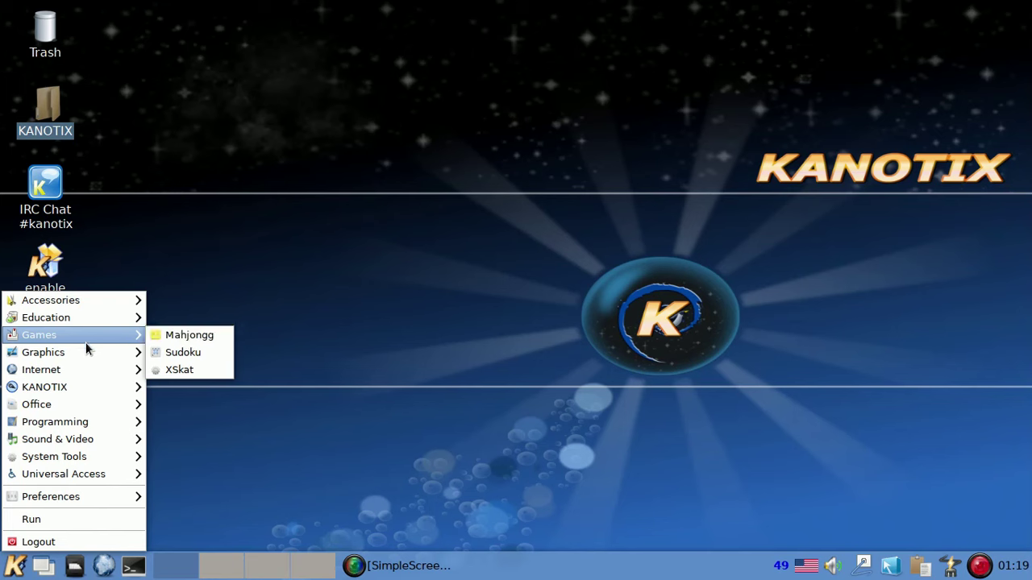
mouse_move(93, 355)
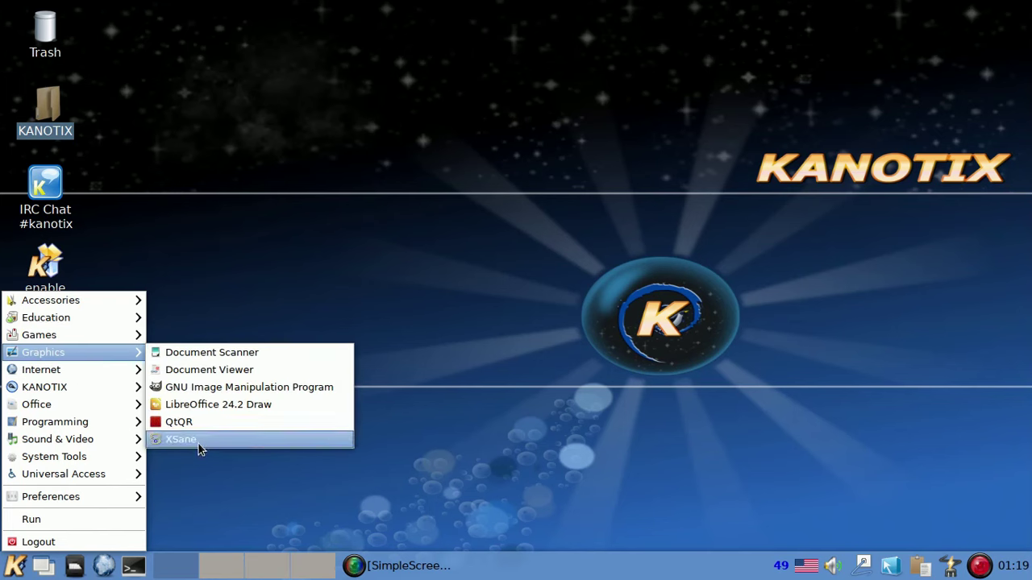
mouse_move(132, 376)
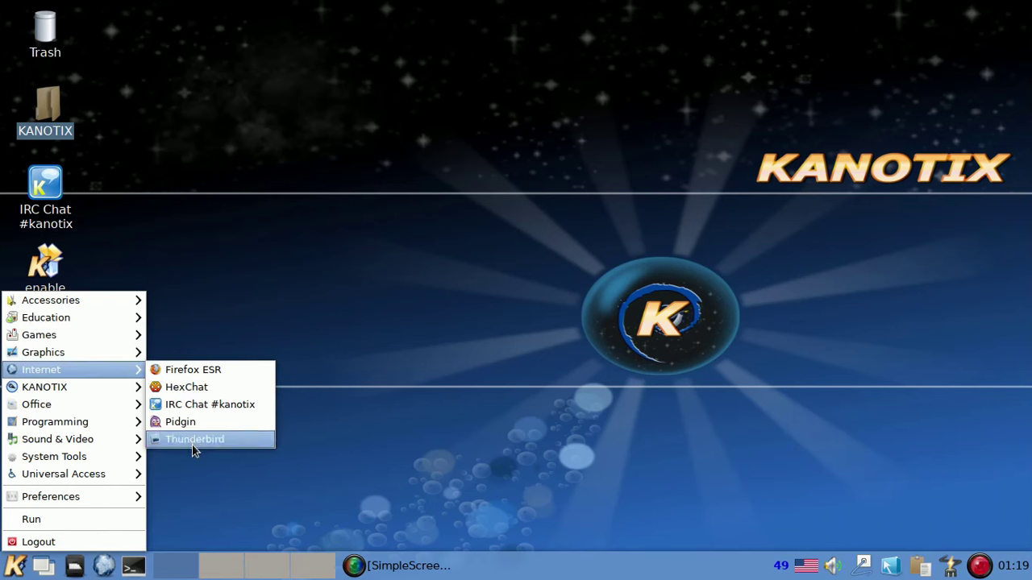
mouse_move(121, 392)
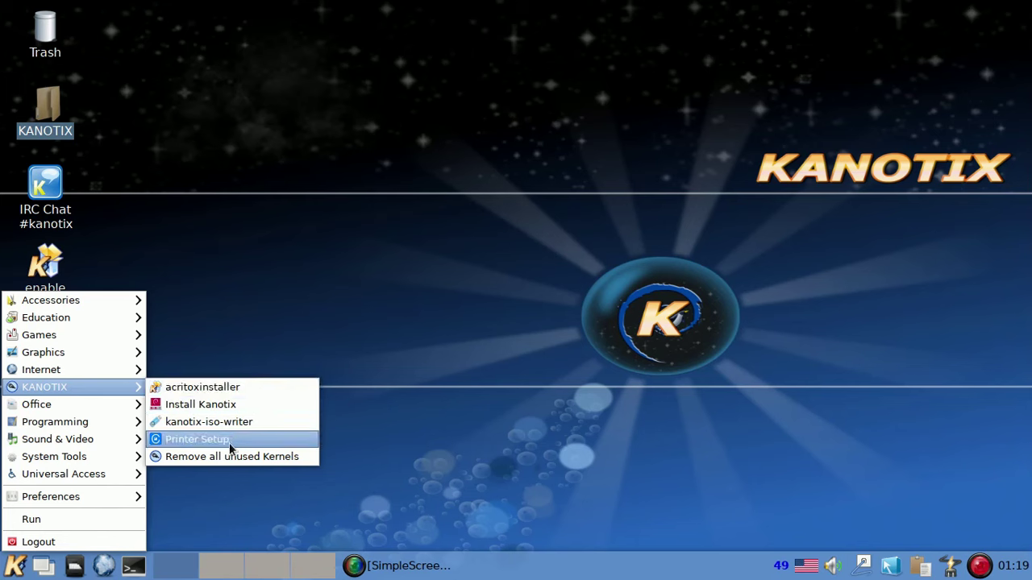
mouse_move(106, 408)
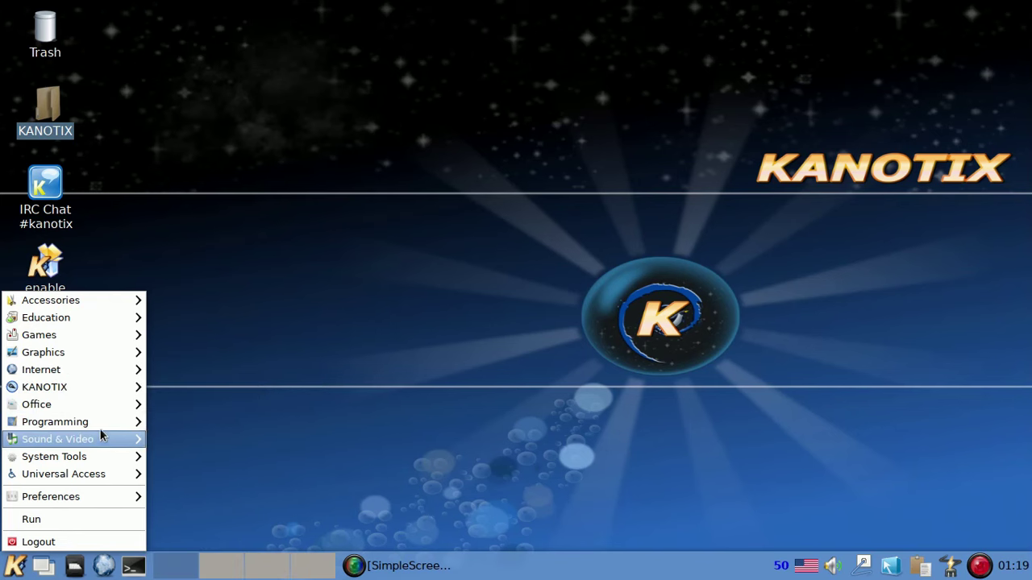
mouse_move(100, 425)
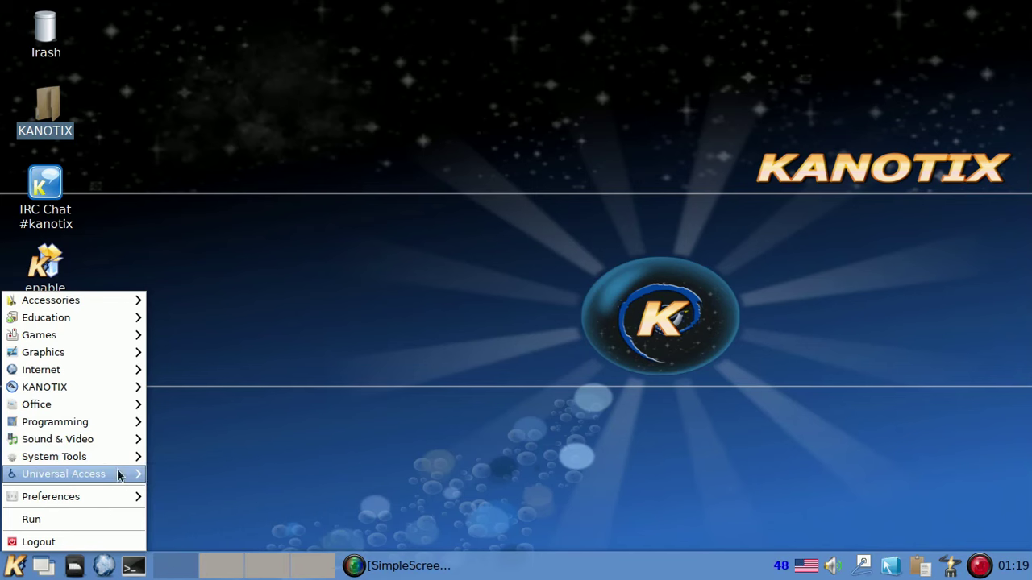
mouse_move(120, 459)
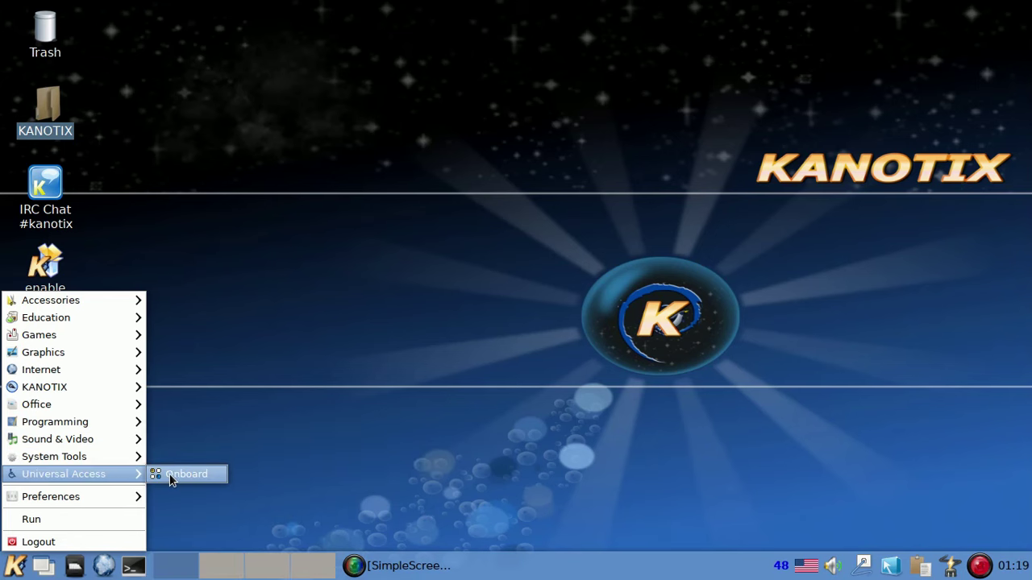
Open Synaptic Package Manager, dismiss its quick introduction, and close the package manager
mouse_move(99, 497)
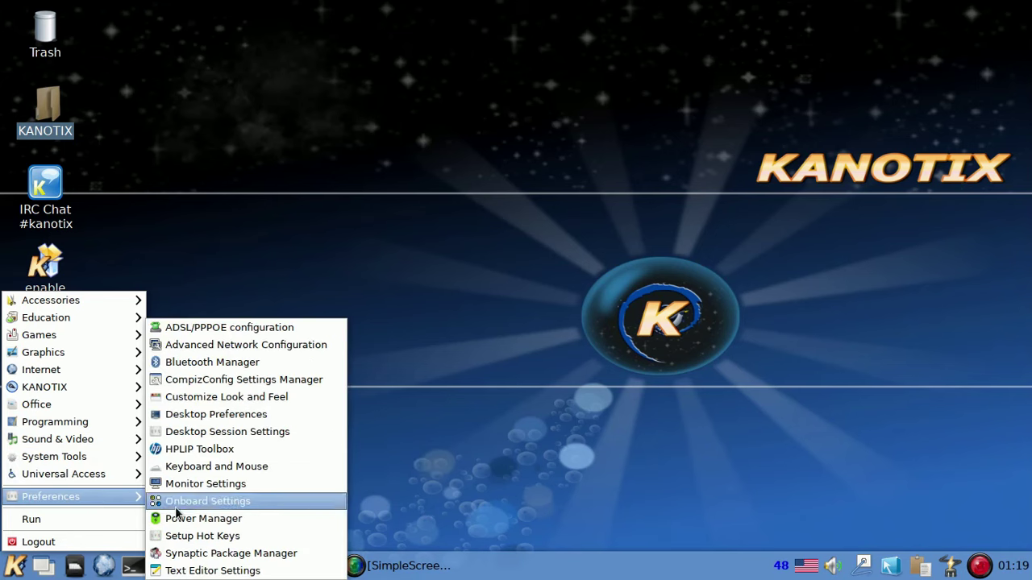
click(270, 554)
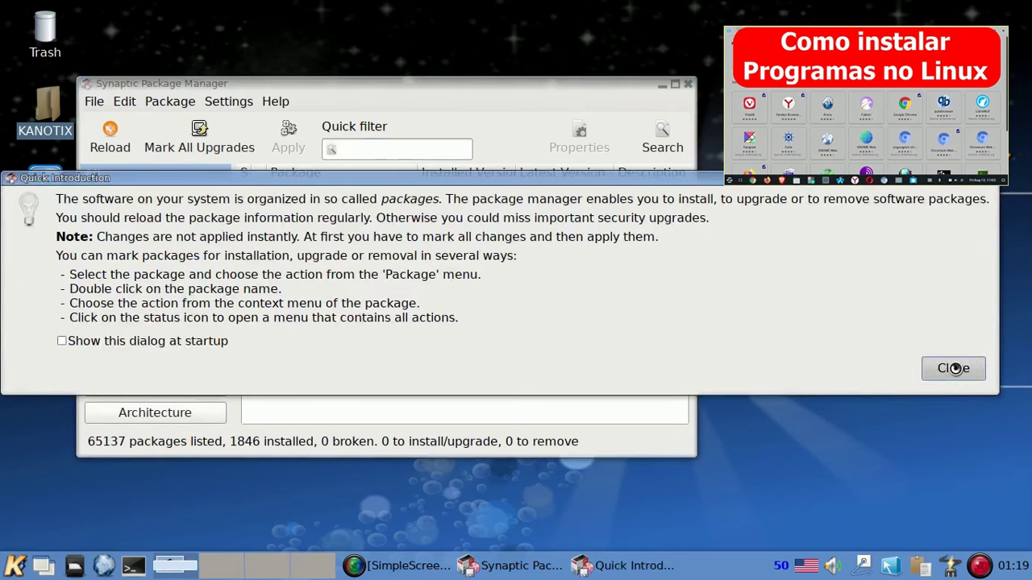
click(953, 369)
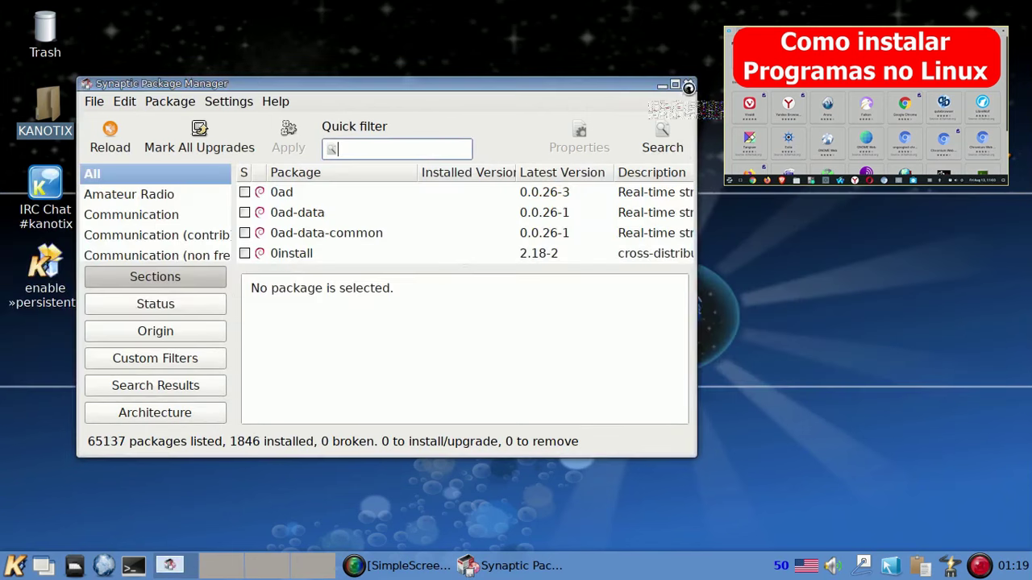
click(689, 87)
Open the Customize Look and Feel settings from the desktop preferences
click(14, 566)
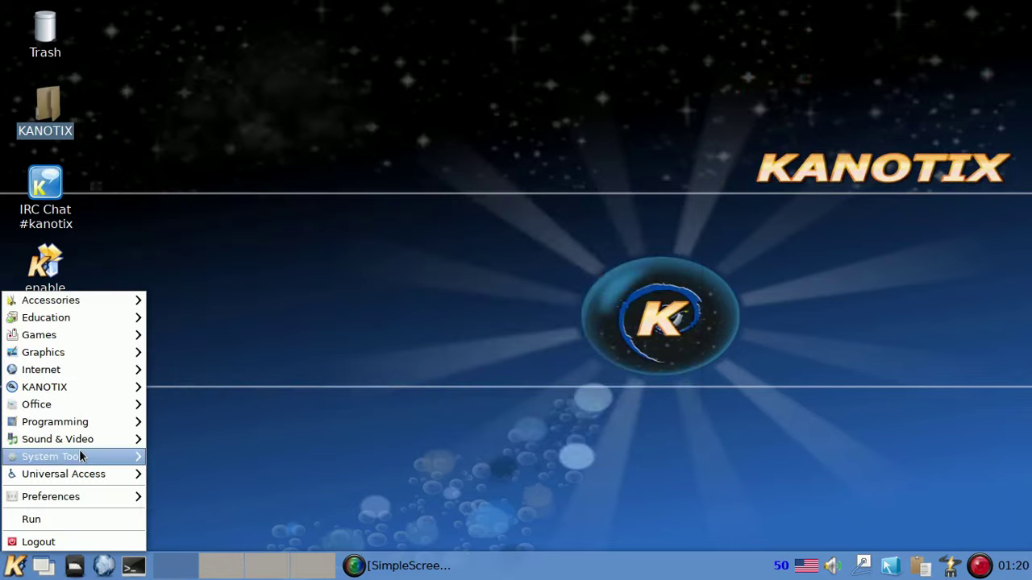
mouse_move(81, 465)
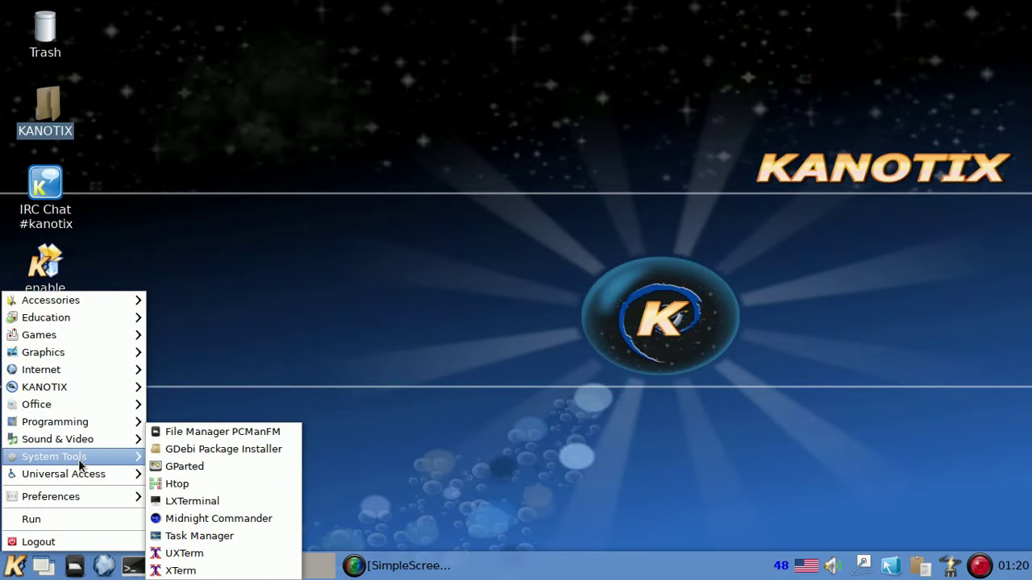
mouse_move(87, 491)
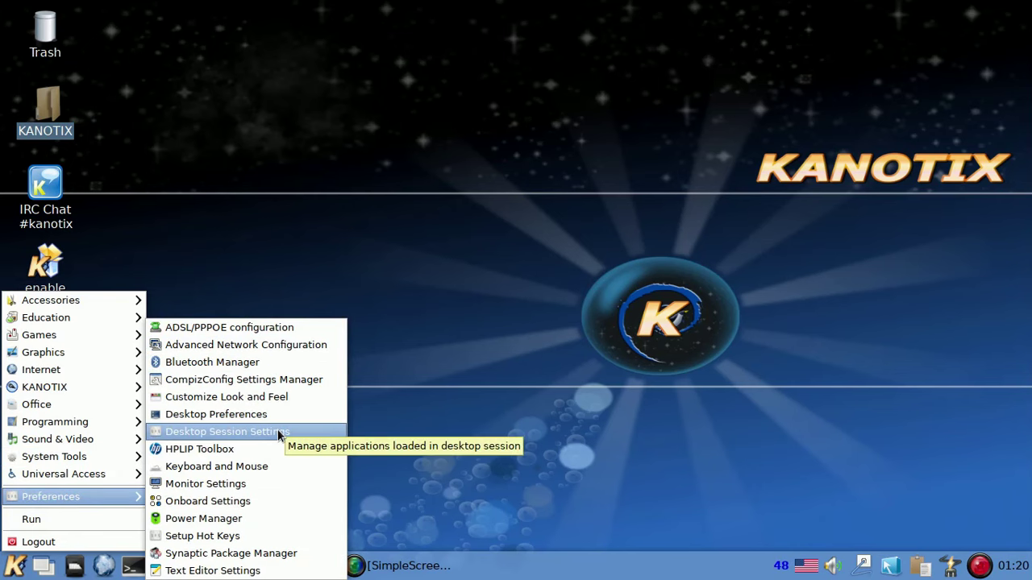
click(269, 398)
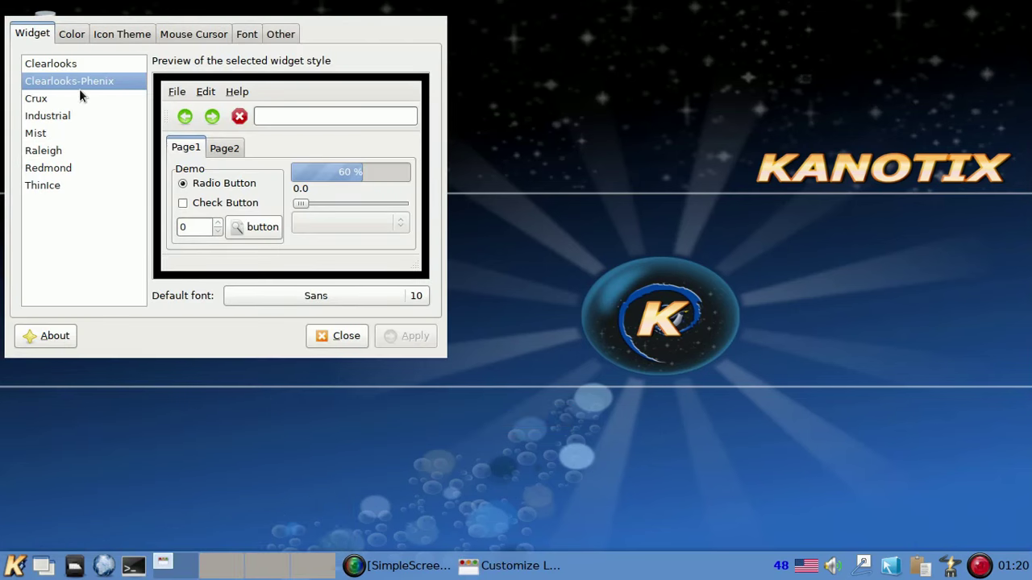
Preview the available widget styles from ThinIce up to Clearlooks, and reselect Clearlooks-Phenix
click(52, 185)
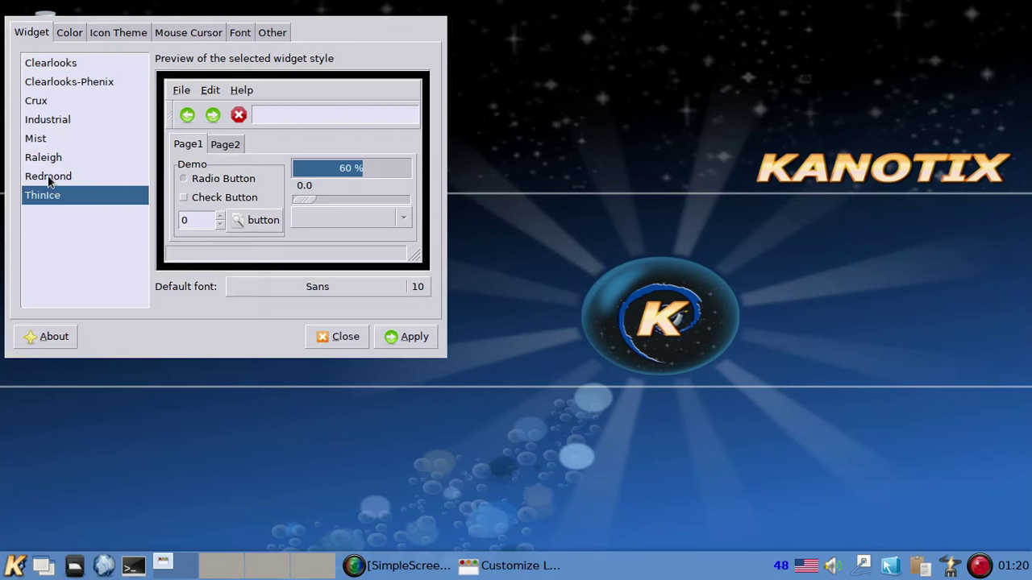
click(47, 175)
click(40, 155)
click(39, 139)
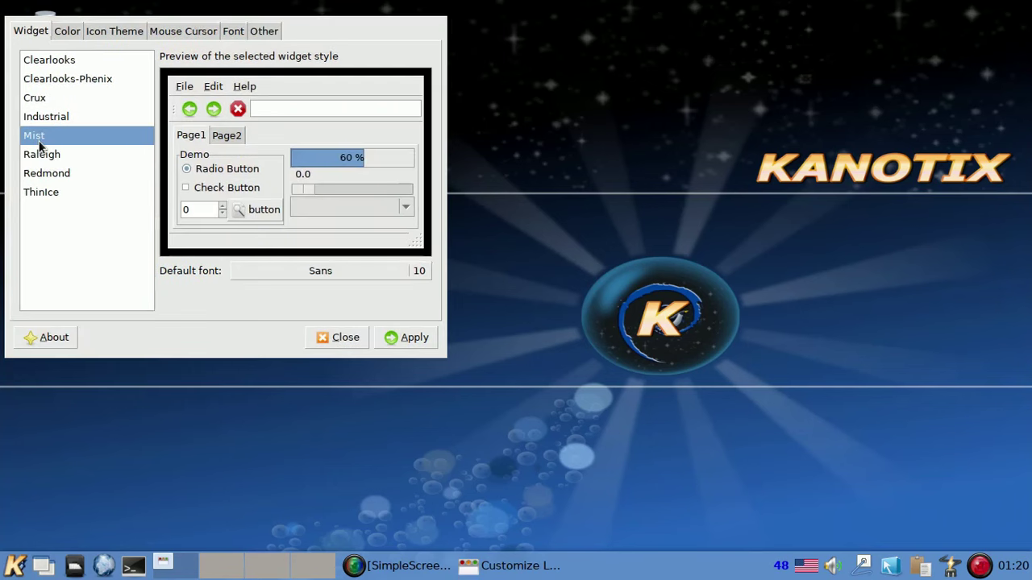
click(44, 120)
click(37, 101)
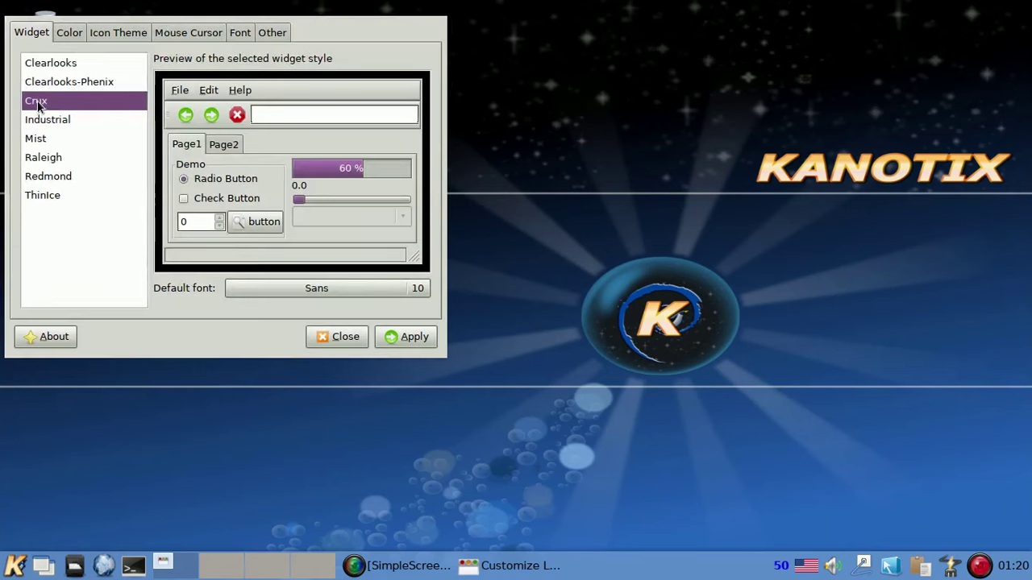
click(46, 64)
click(57, 82)
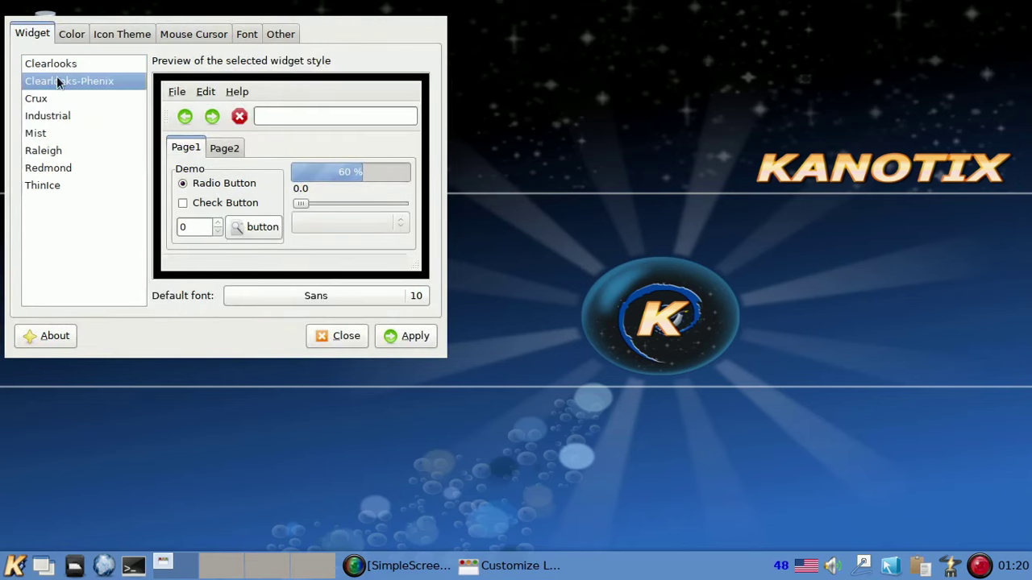
Review the color, icon theme, mouse cursor, font and other appearance settings, and close the dialog without applying anything
click(71, 35)
click(102, 34)
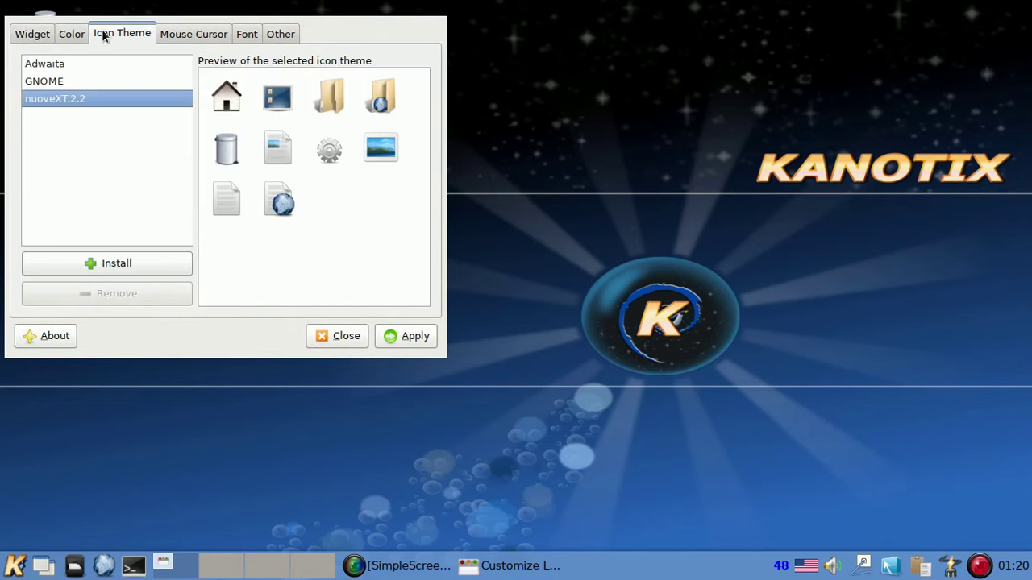
click(187, 35)
click(240, 37)
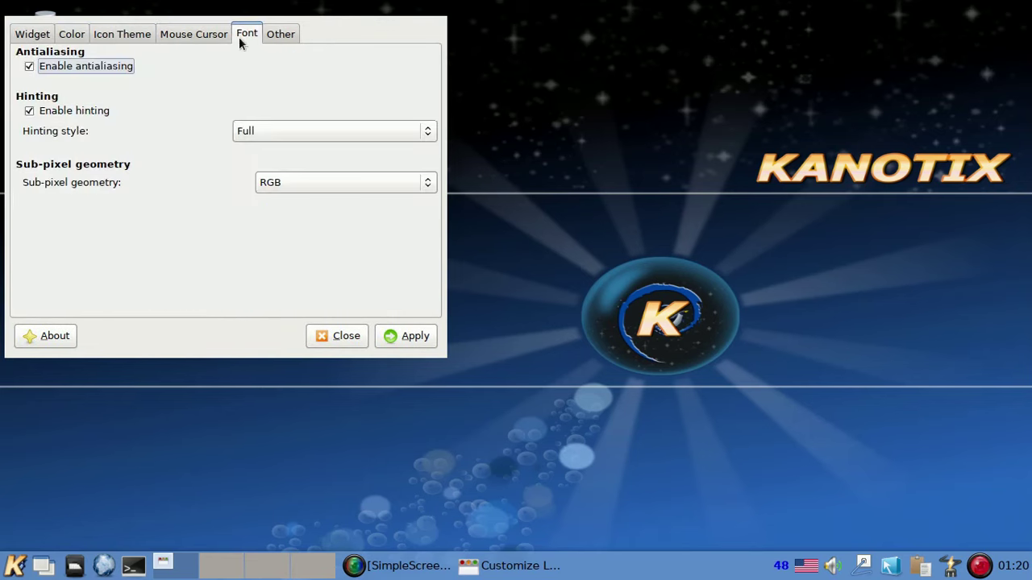
click(283, 34)
click(347, 337)
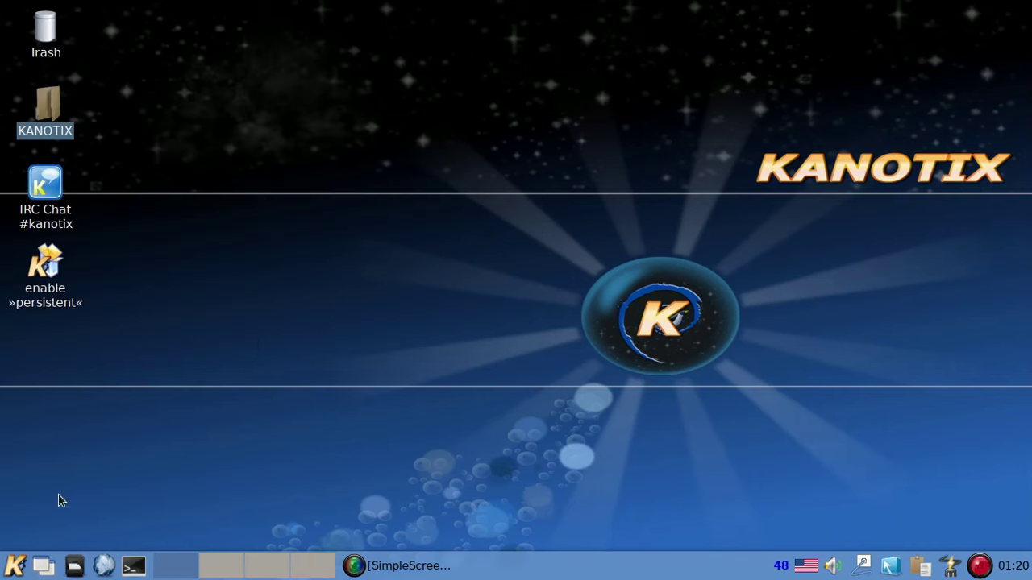
Start acritoxinstaller, continue past its welcome page, and select Already partitioned as the hard disk partitioning method
click(15, 567)
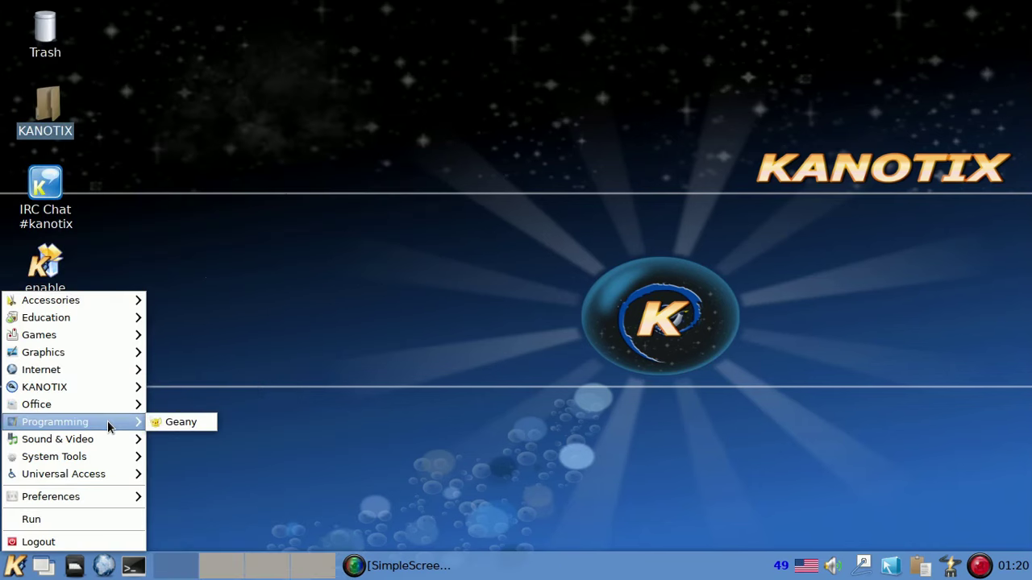
mouse_move(105, 394)
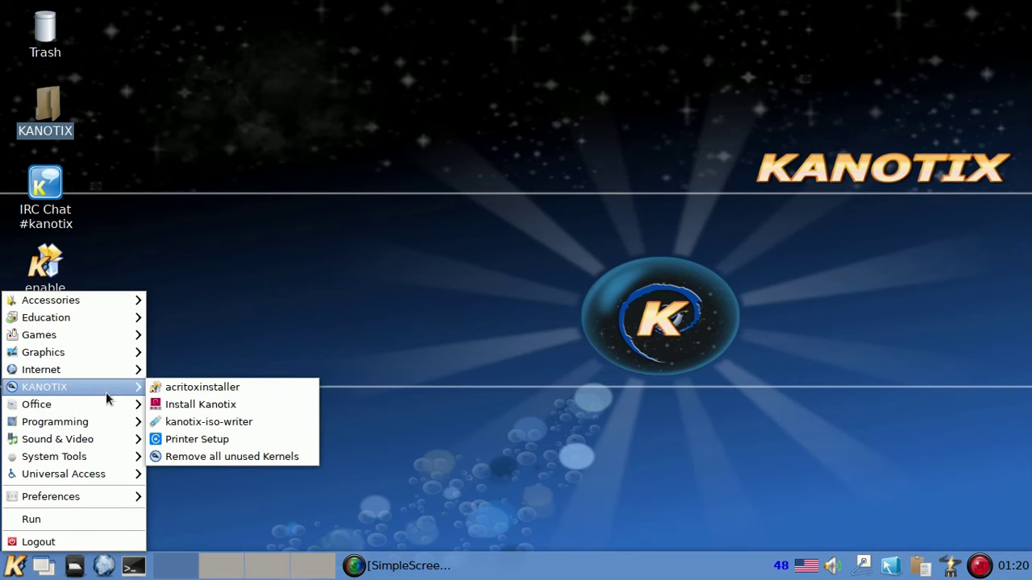
click(248, 389)
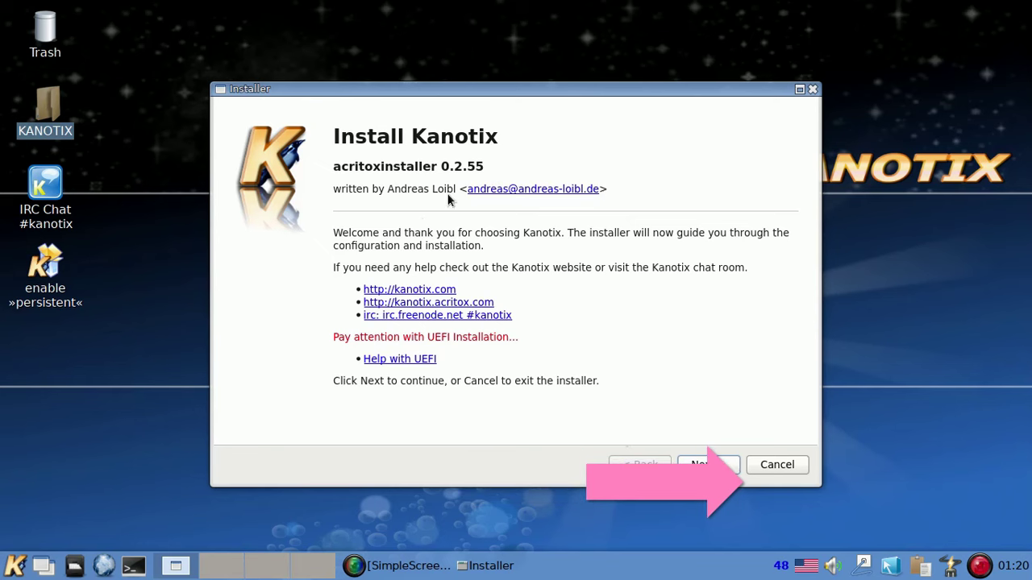
click(714, 464)
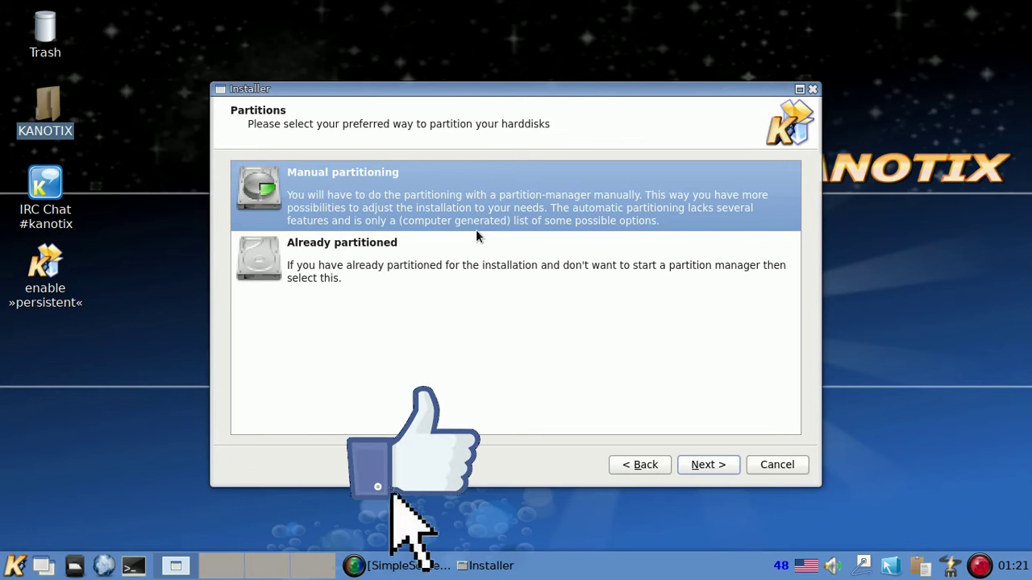
click(433, 259)
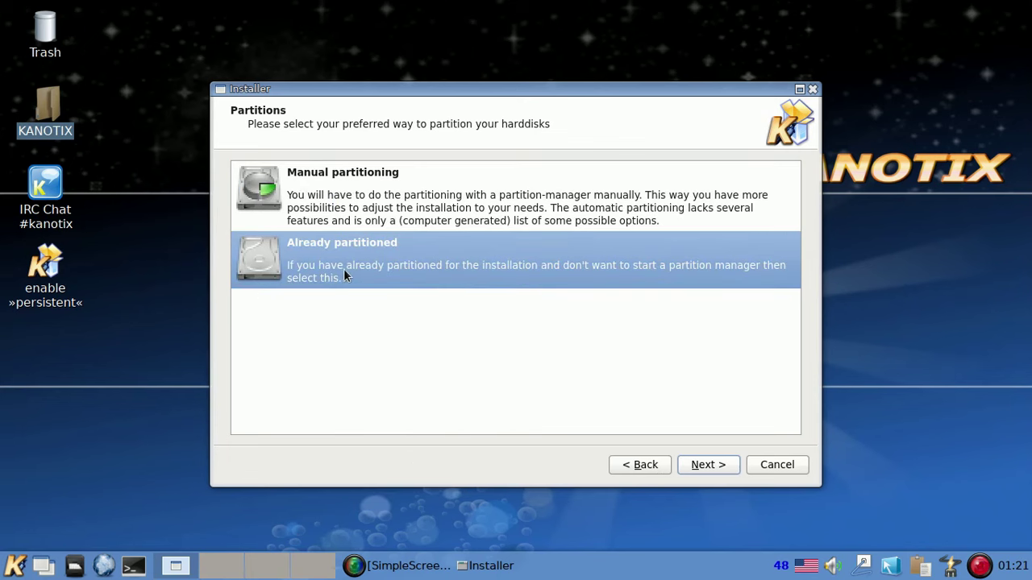
Continue to the root partition selection page, view the available partitions, and cancel the installer
click(705, 466)
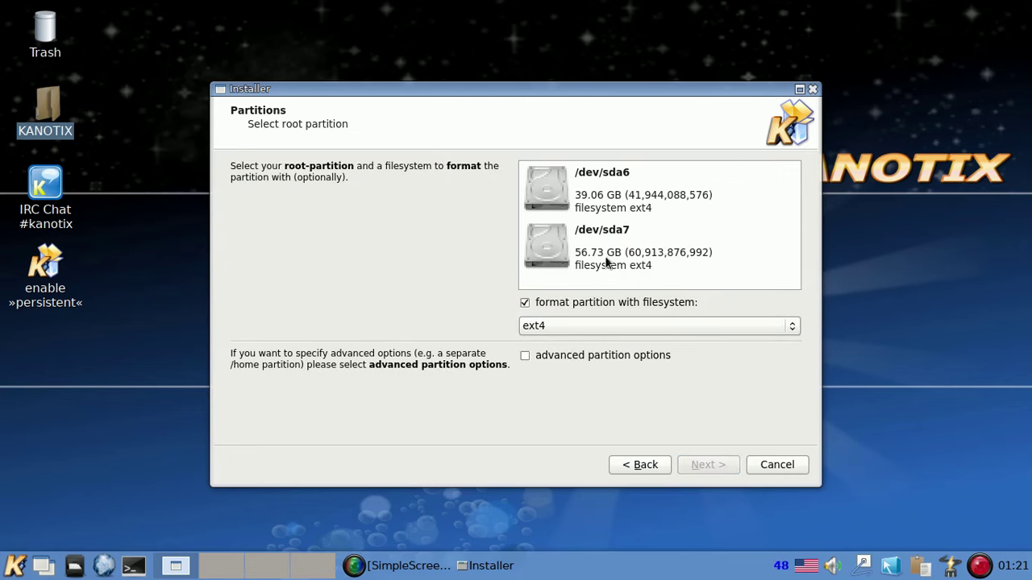
click(777, 465)
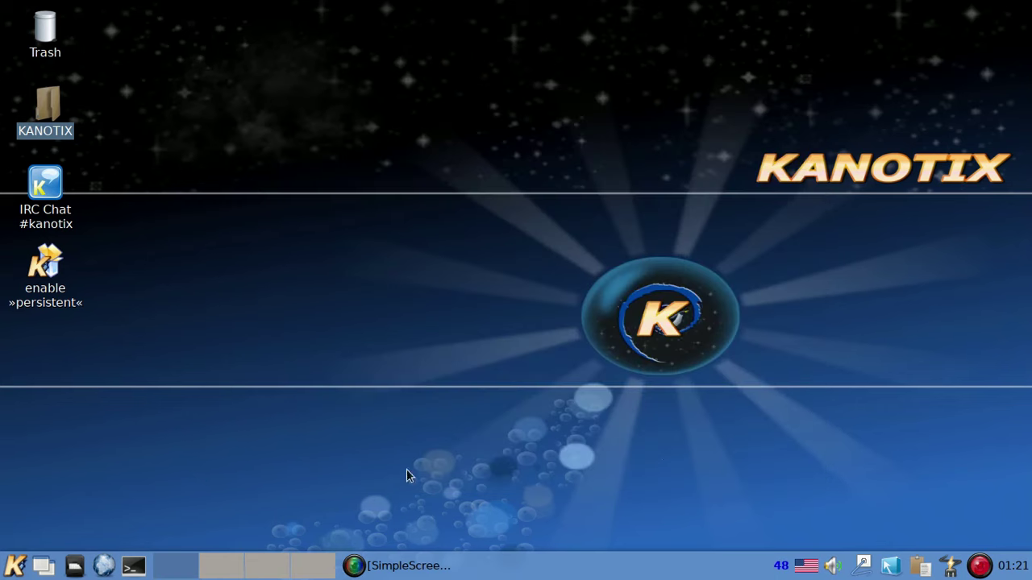
Start the Install Kanotix installer, set its language to português (Brasil), and continue to the location page
click(16, 568)
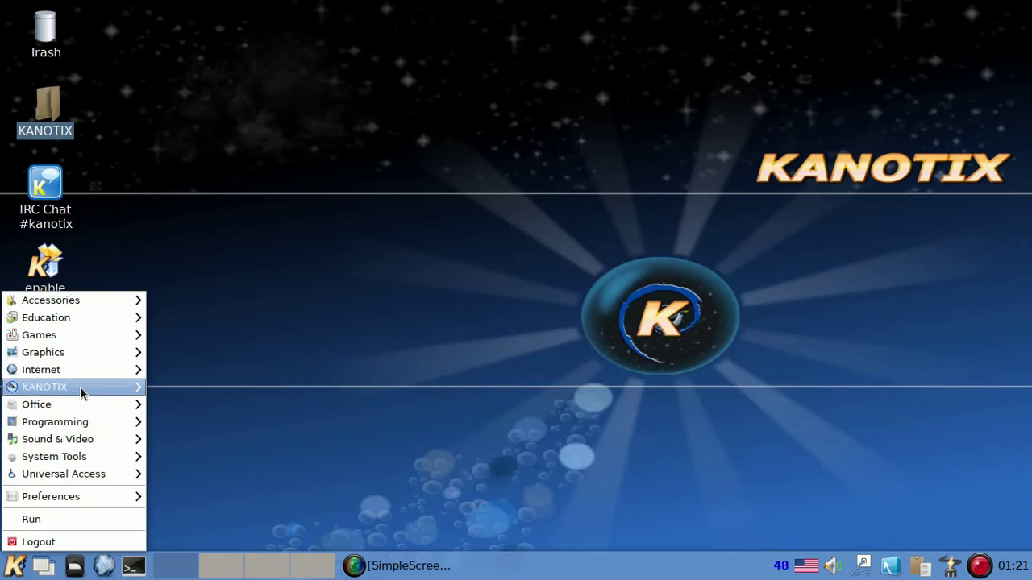
mouse_move(95, 372)
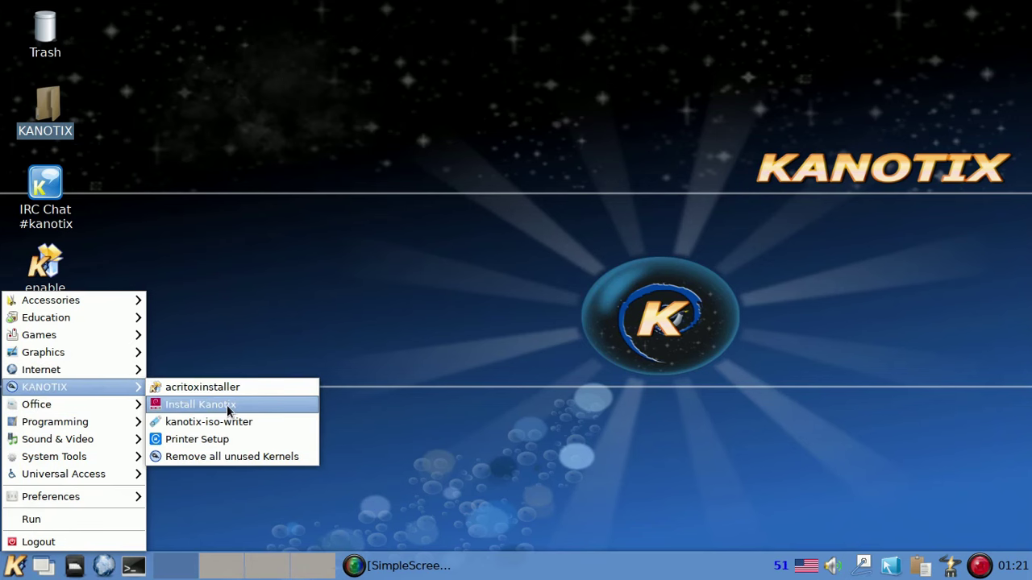
click(226, 405)
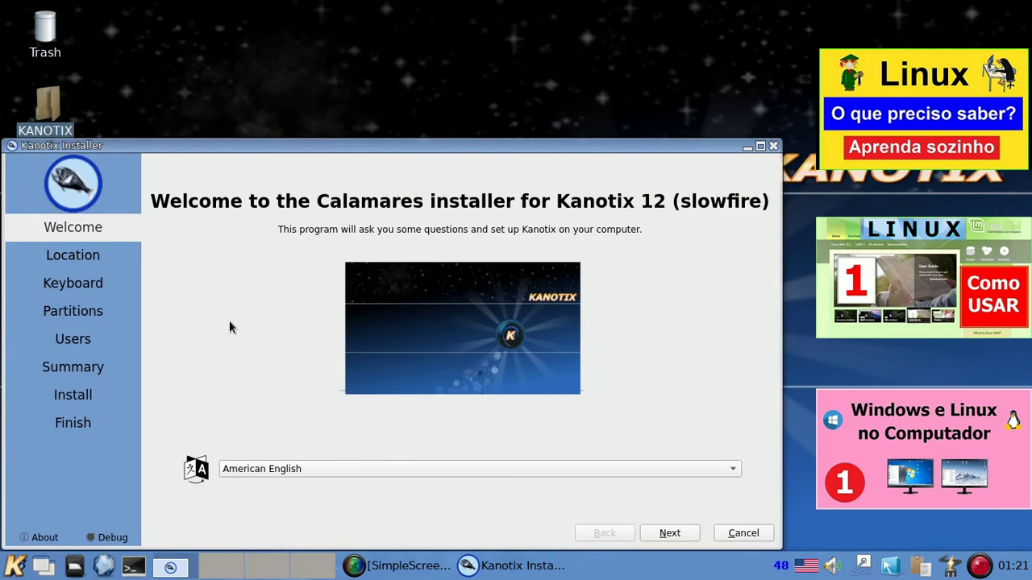
click(580, 468)
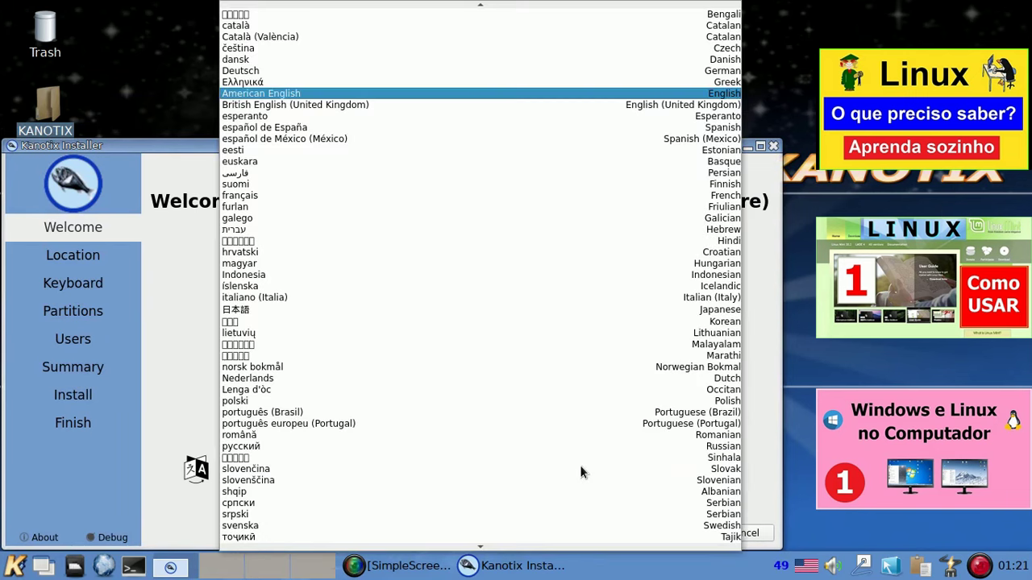
click(519, 413)
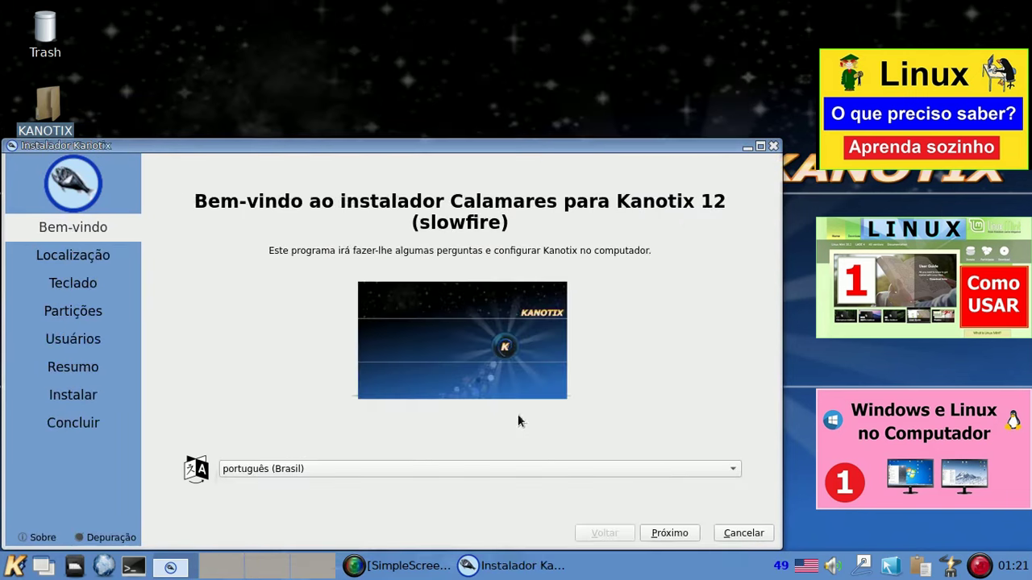
click(673, 530)
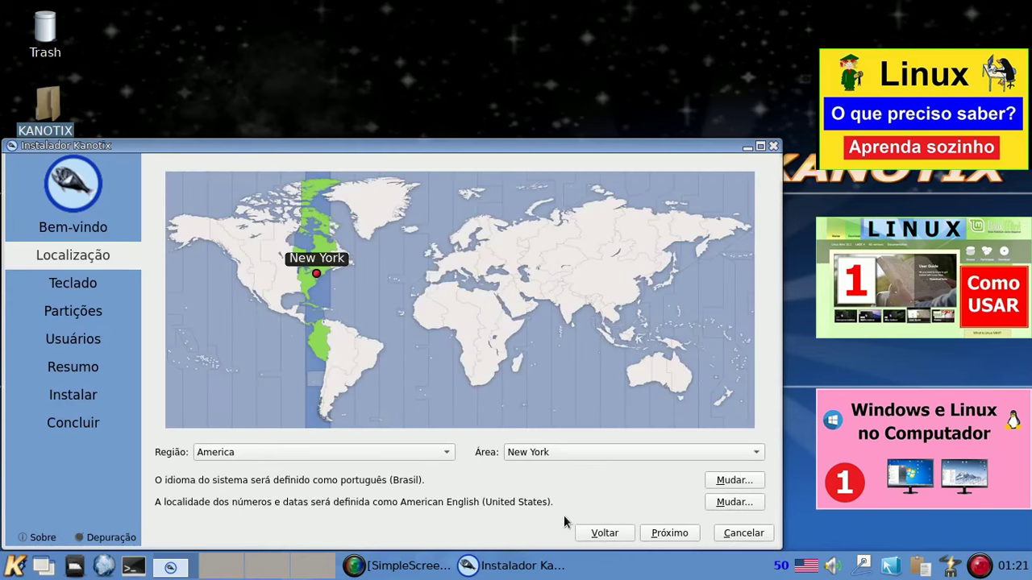
Set the installation location to Sao Paulo, and test the Portuguese (Brazil) keyboard layout with "çççç" before continuing to partitioning
click(355, 373)
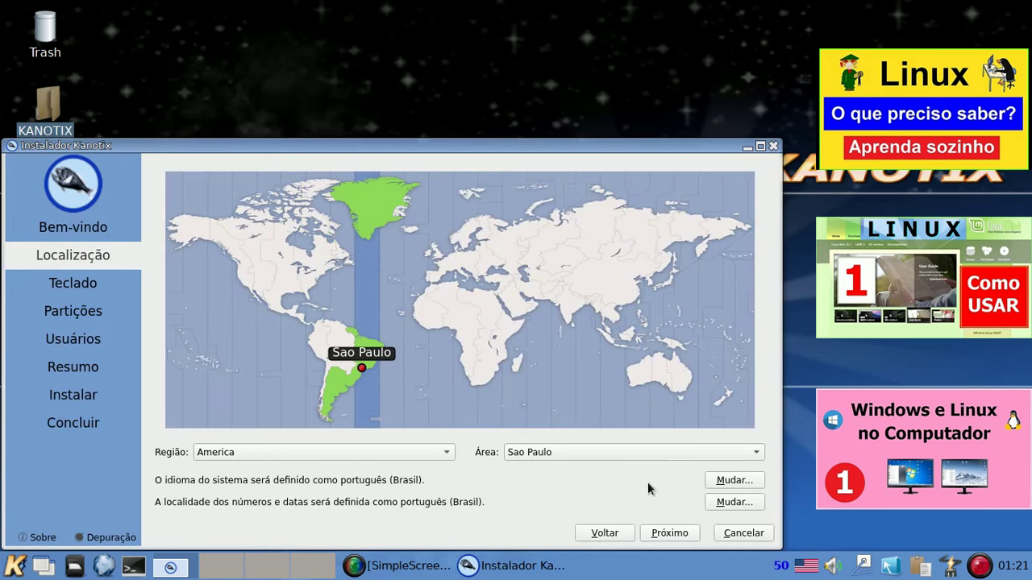
click(672, 533)
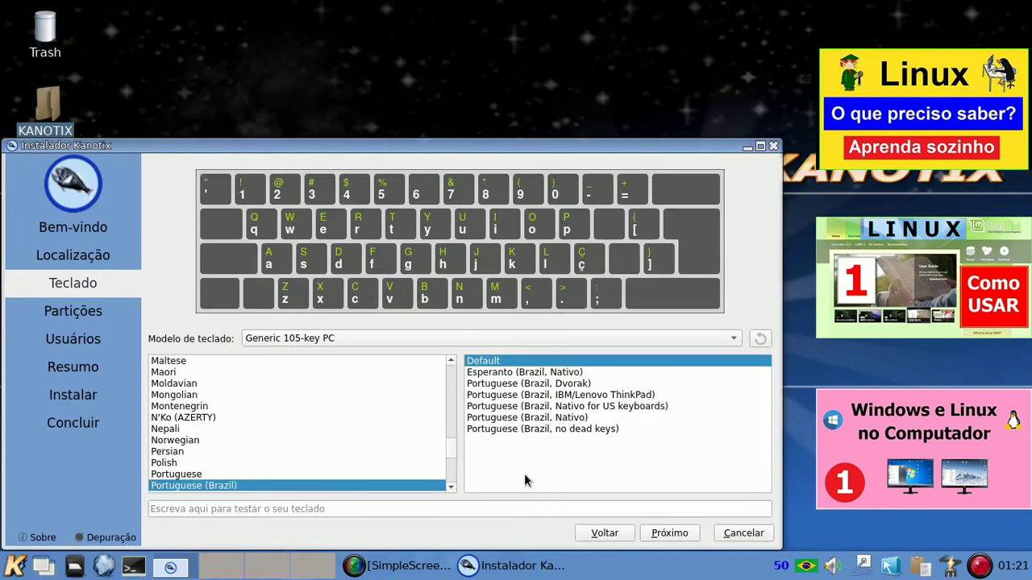
click(518, 503)
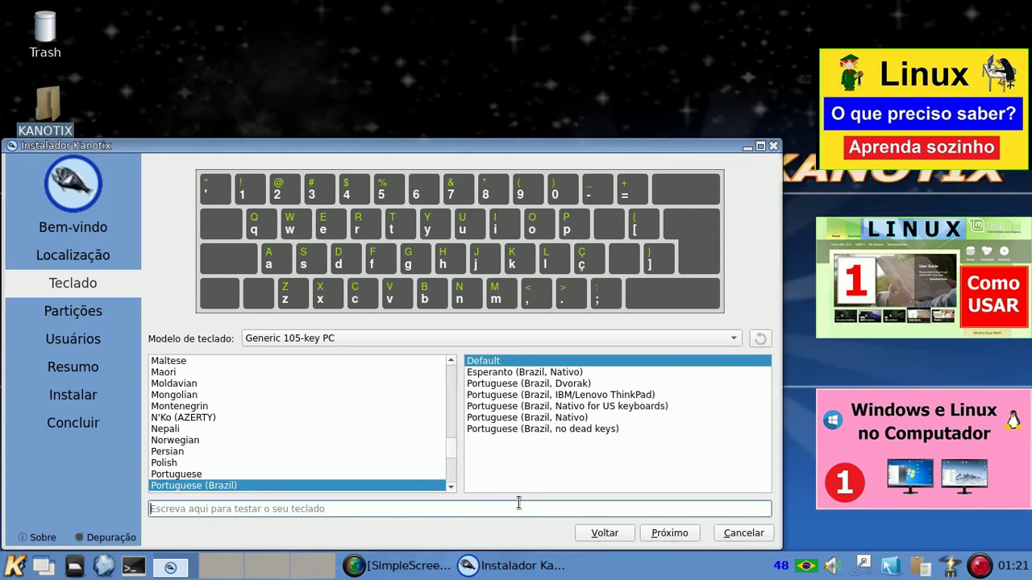
text(çççç)
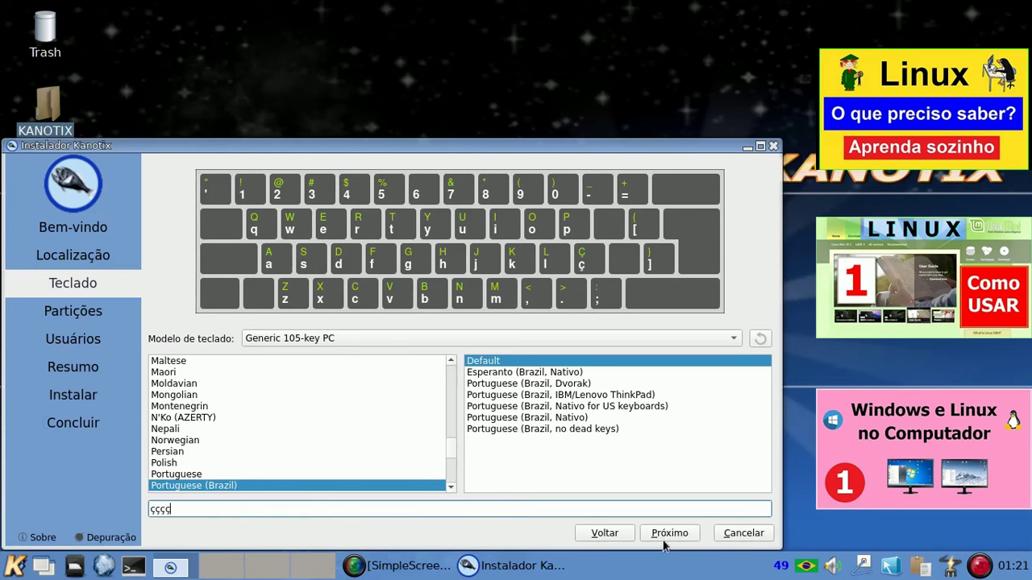
click(666, 536)
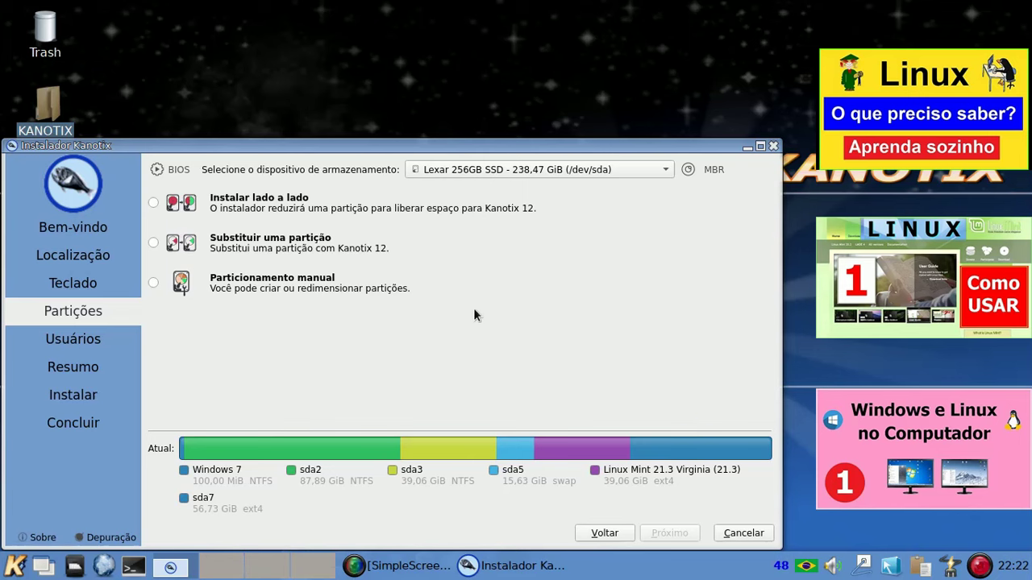
Preview the Instalar lado a lado and Substituir uma partição options, and continue with Particionamento manual
click(153, 203)
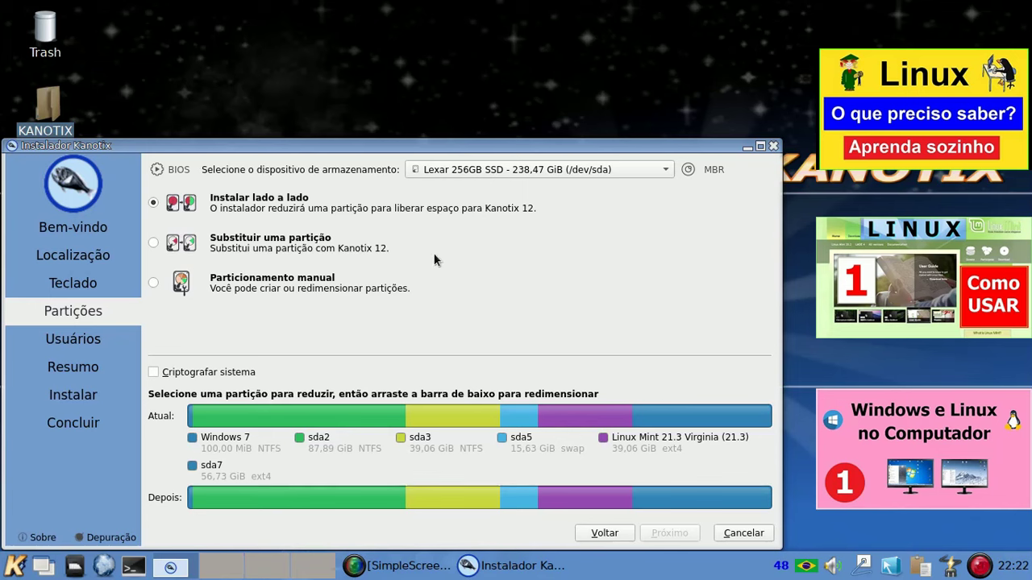
click(153, 242)
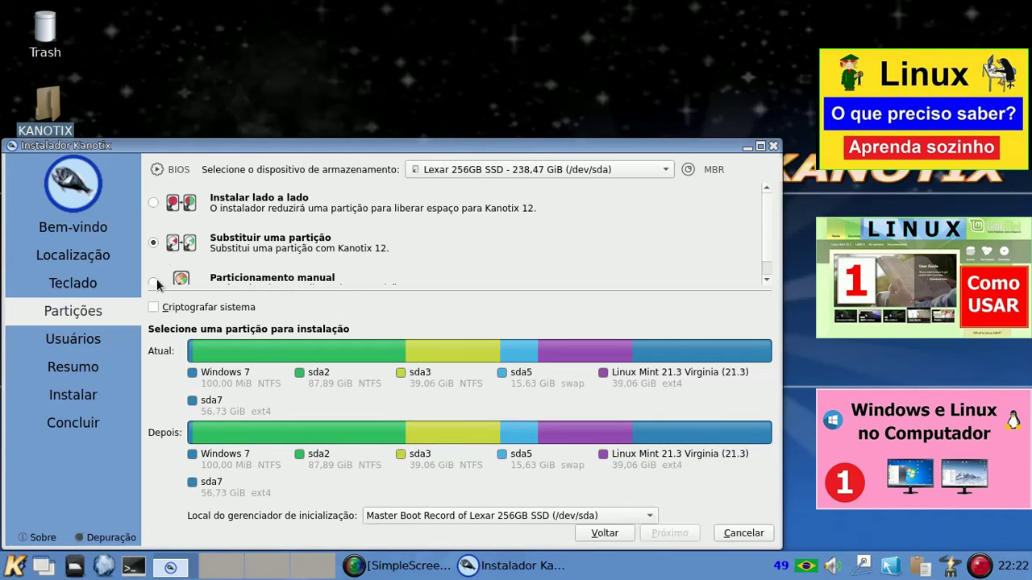
click(153, 283)
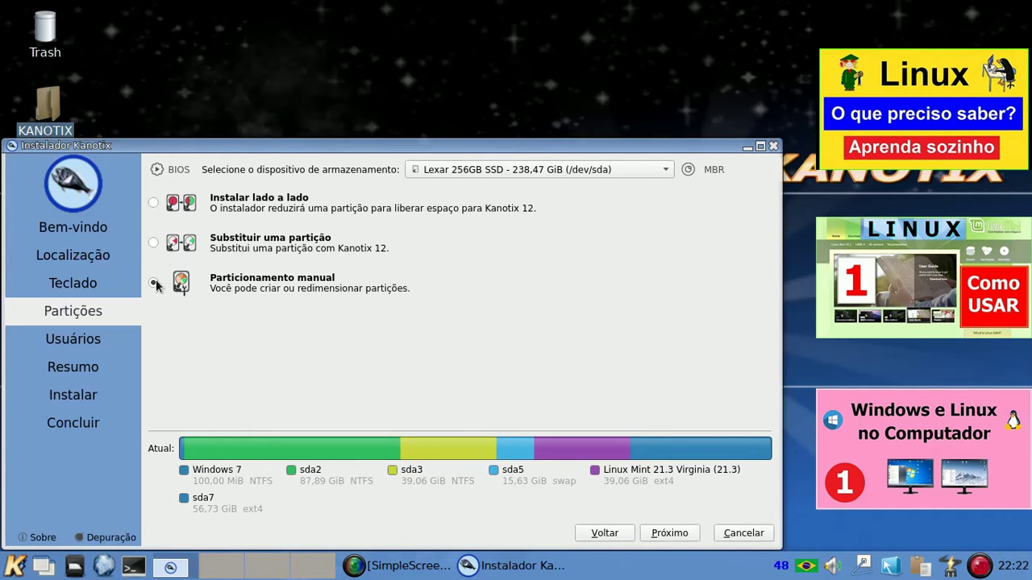
click(676, 539)
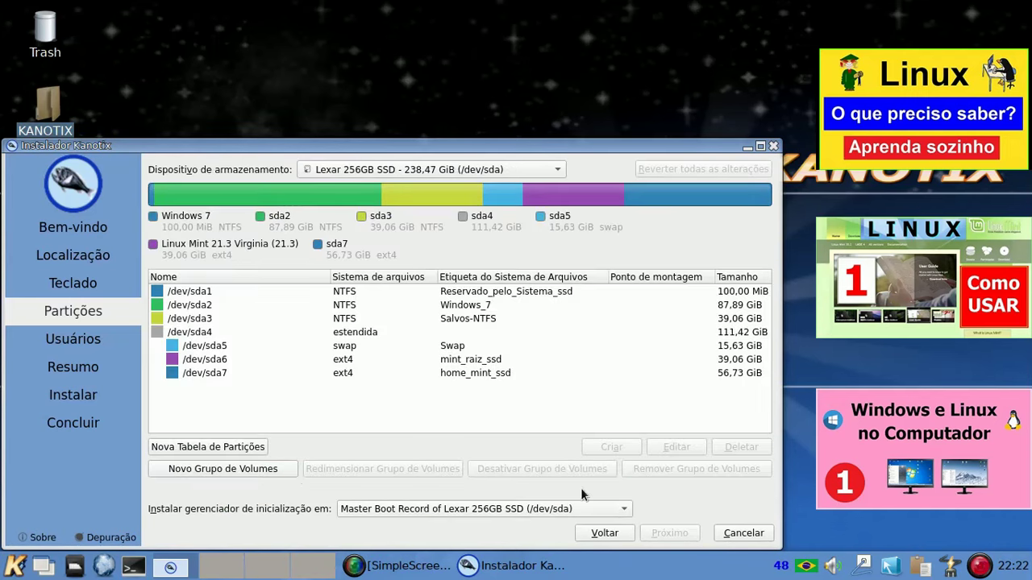
Examine the Windows, swap and Linux Mint partitions in the manual partitioning table, and cancel the installation
click(476, 295)
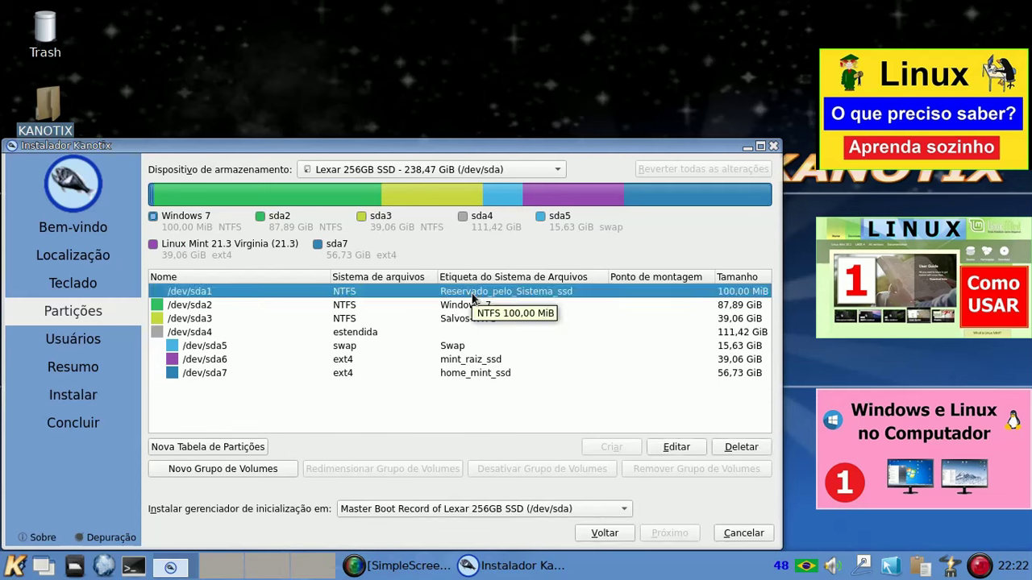
click(474, 307)
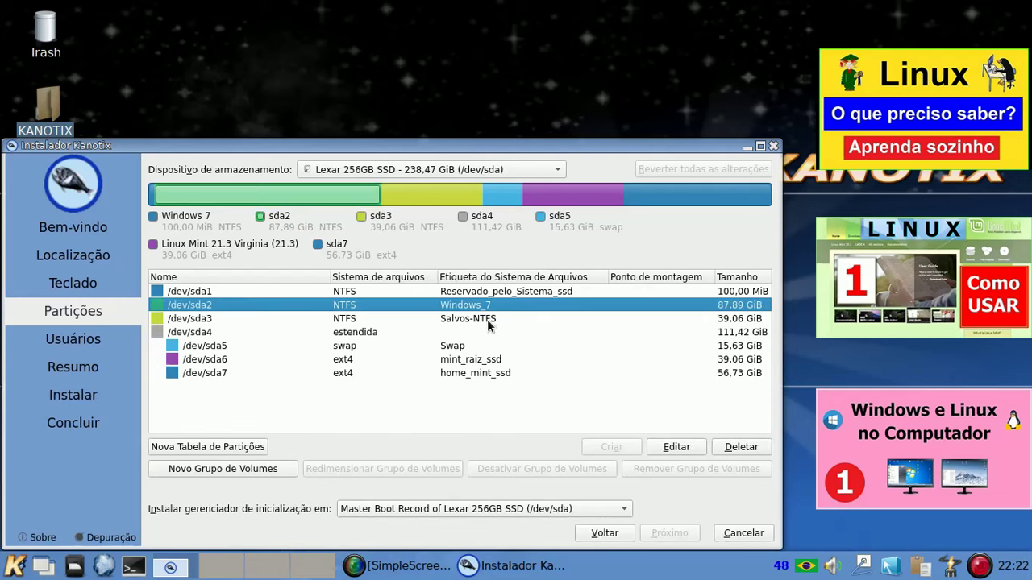
click(489, 320)
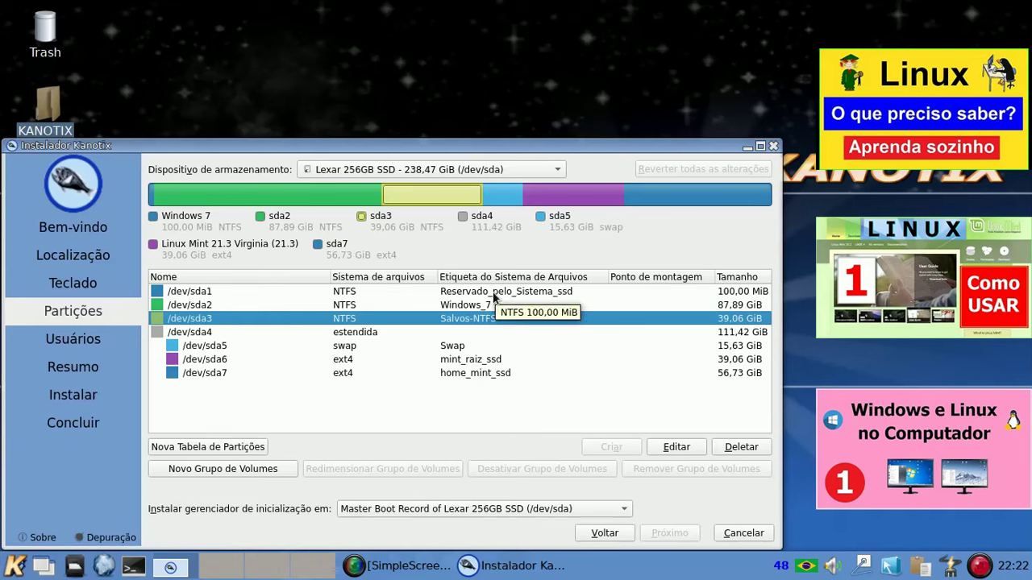
click(494, 295)
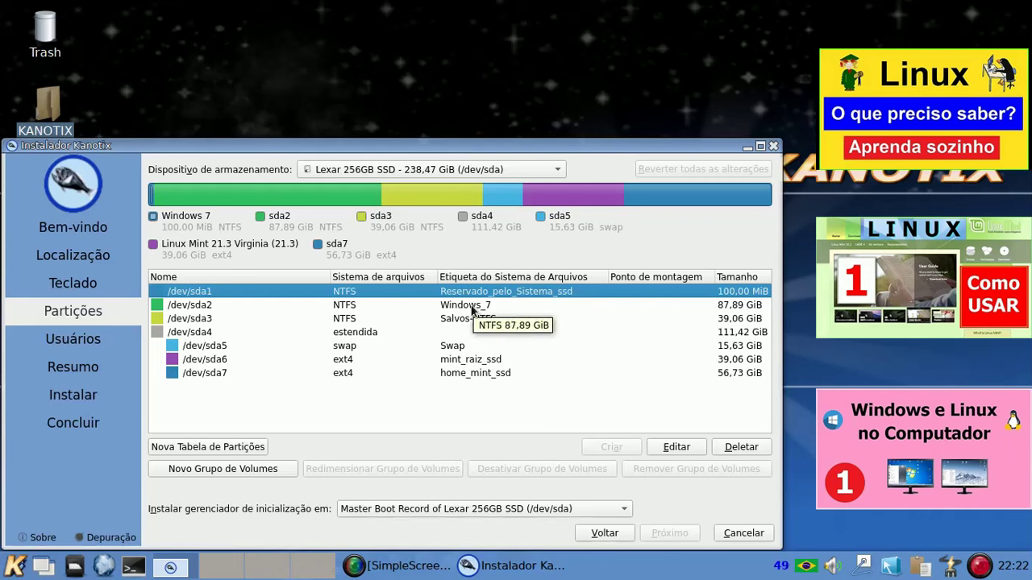
click(361, 345)
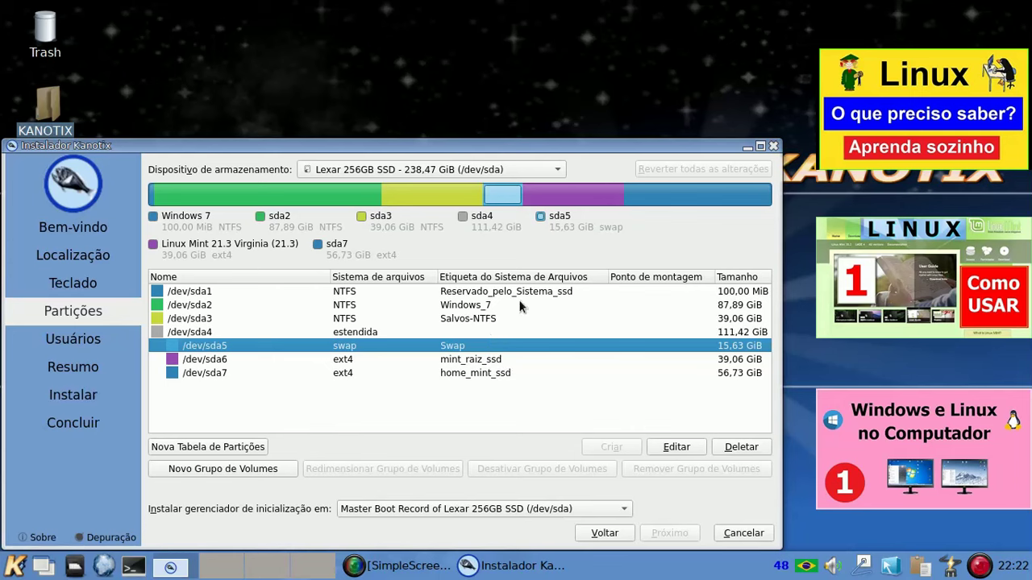
click(367, 376)
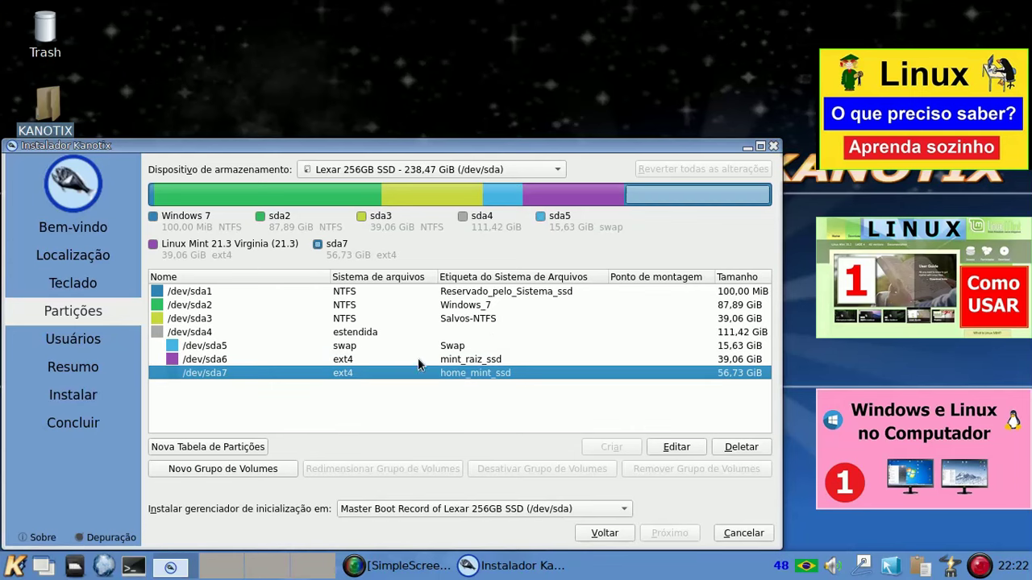
click(393, 358)
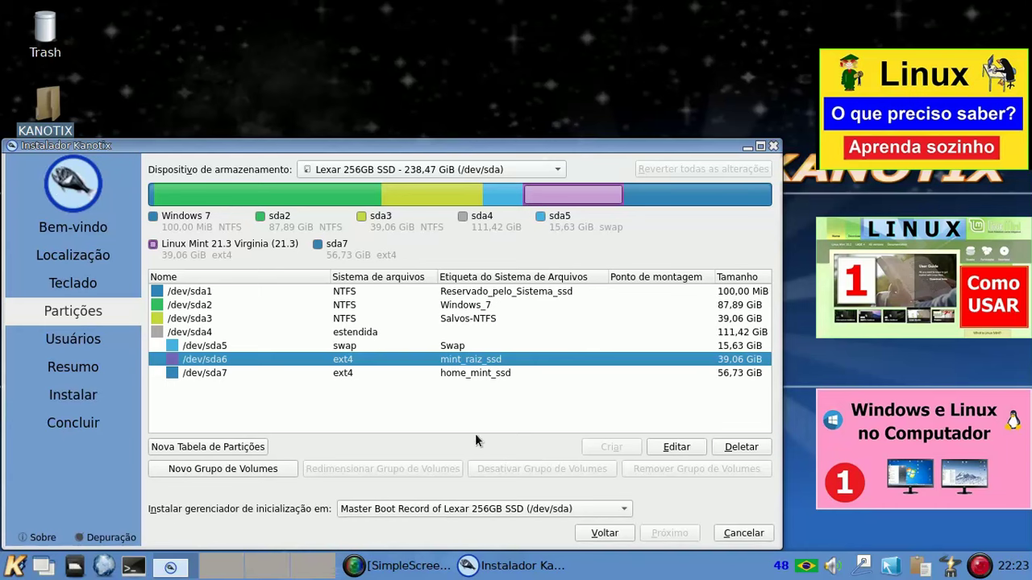
click(744, 532)
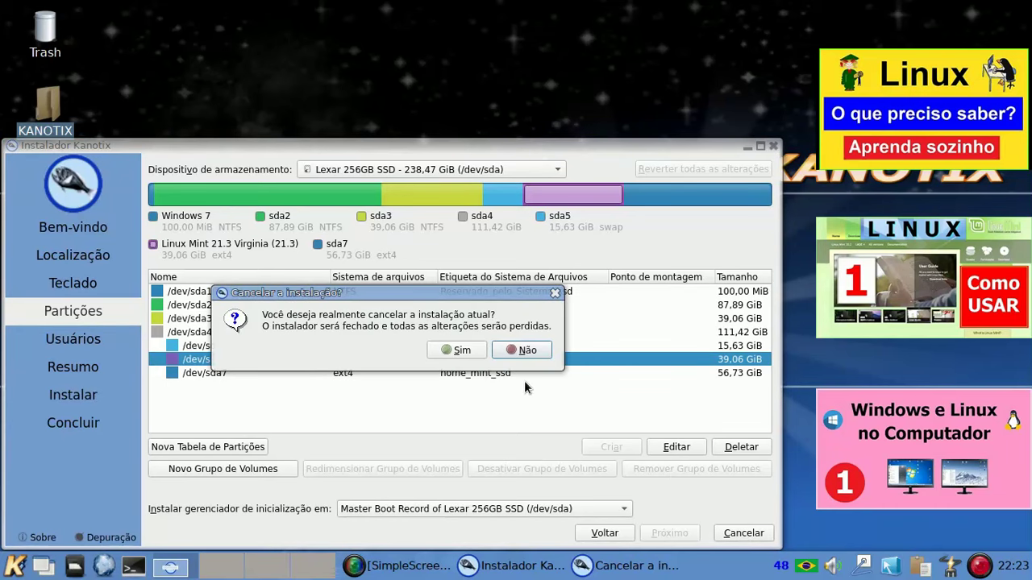
click(459, 351)
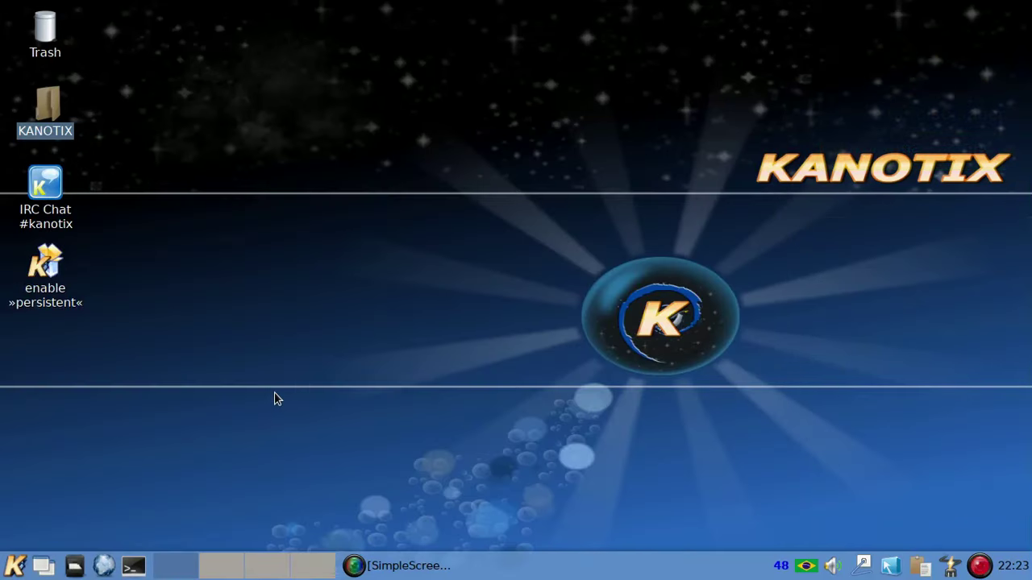